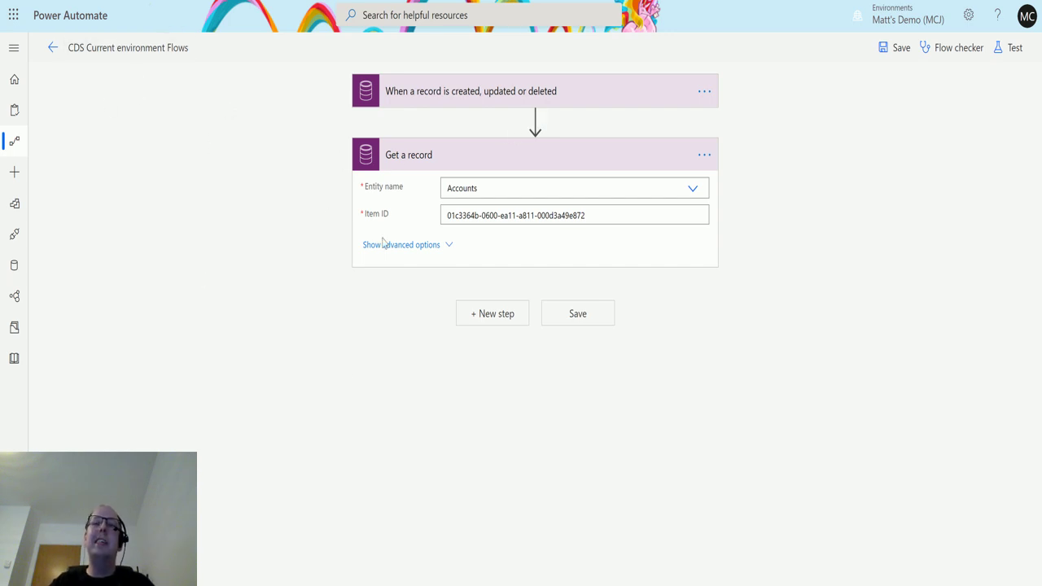
# Review the trigger settings and look up the Acme Inc account in Dynamics 365.
pyautogui.click(486, 94)
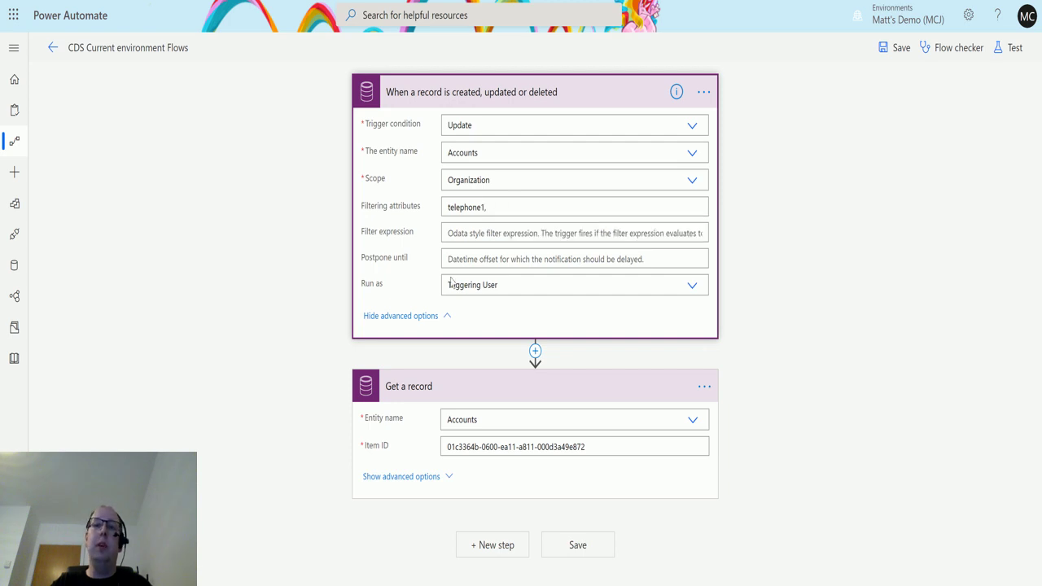
pyautogui.click(567, 95)
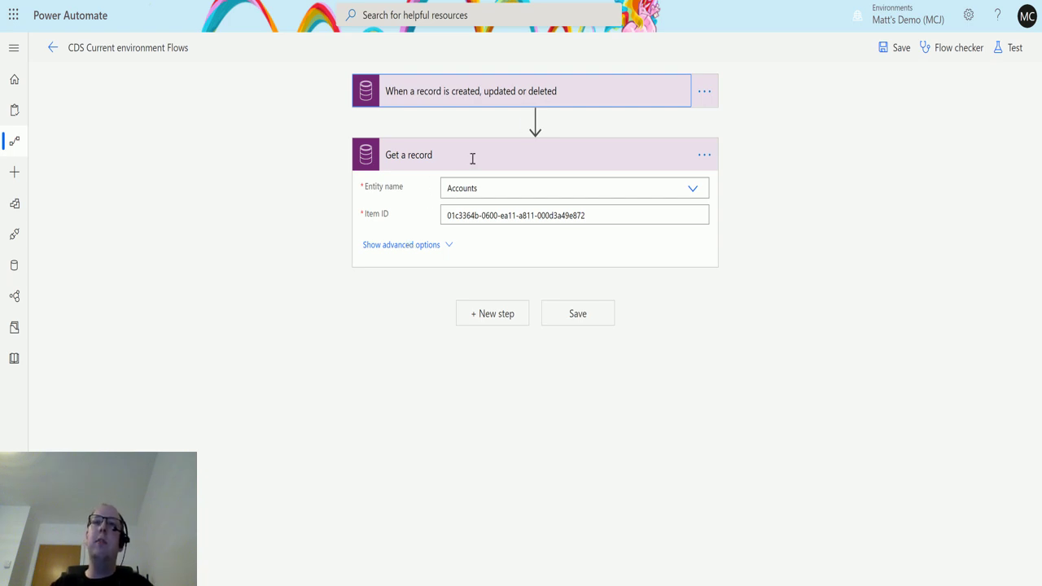
pyautogui.hotkey('alt', 'Tab')
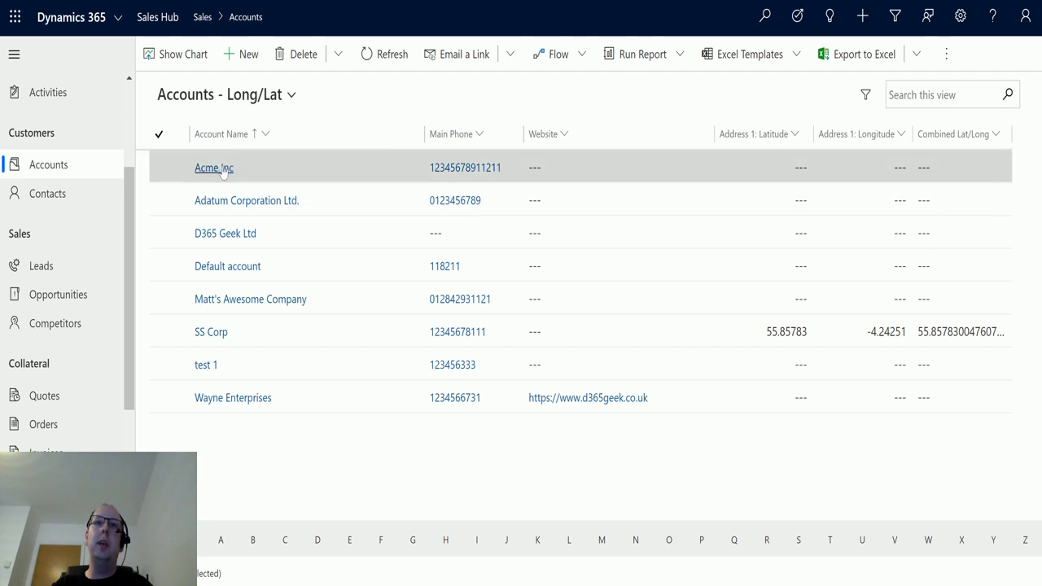
pyautogui.click(232, 163)
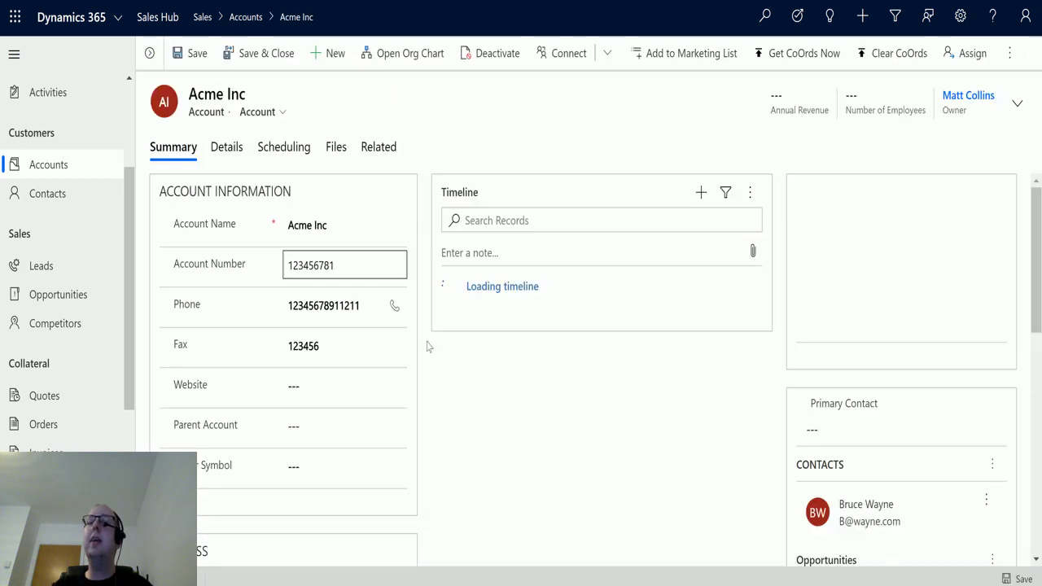
pyautogui.hotkey('alt', 'Tab')
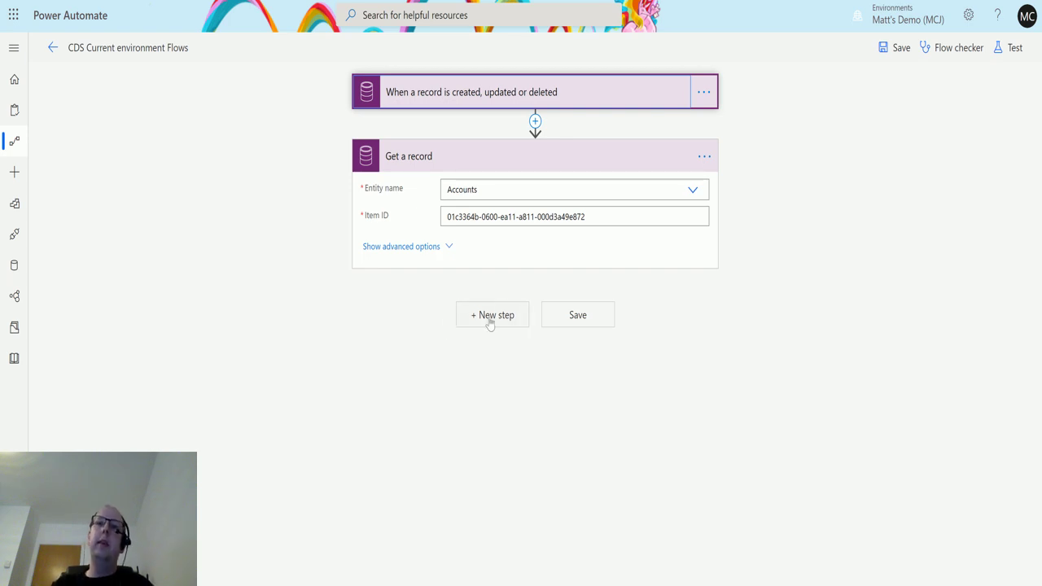
# Add a Common Data Service (current environment) Relate records step after Get a record.
pyautogui.click(491, 317)
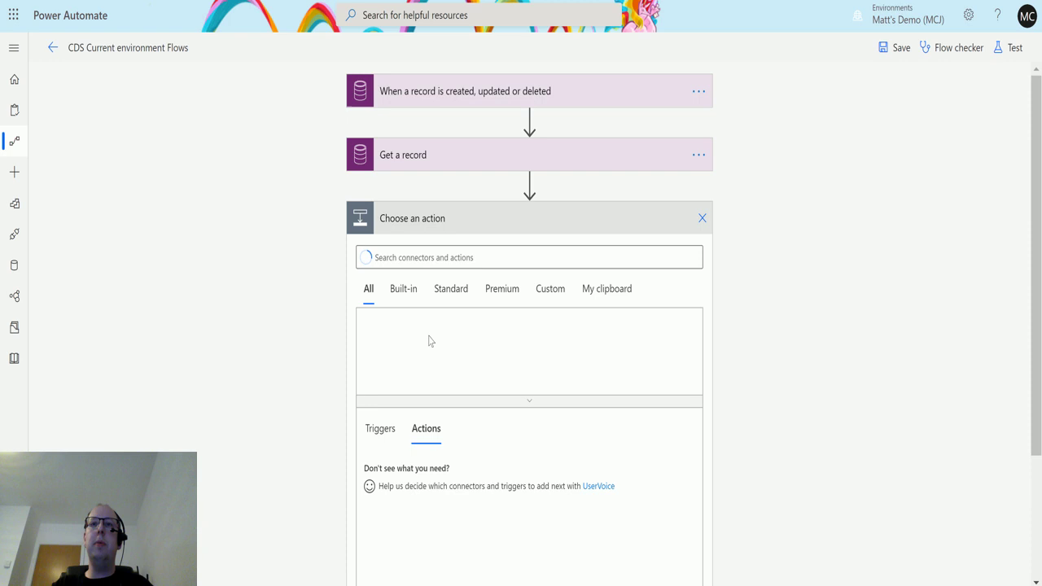
pyautogui.write('comm')
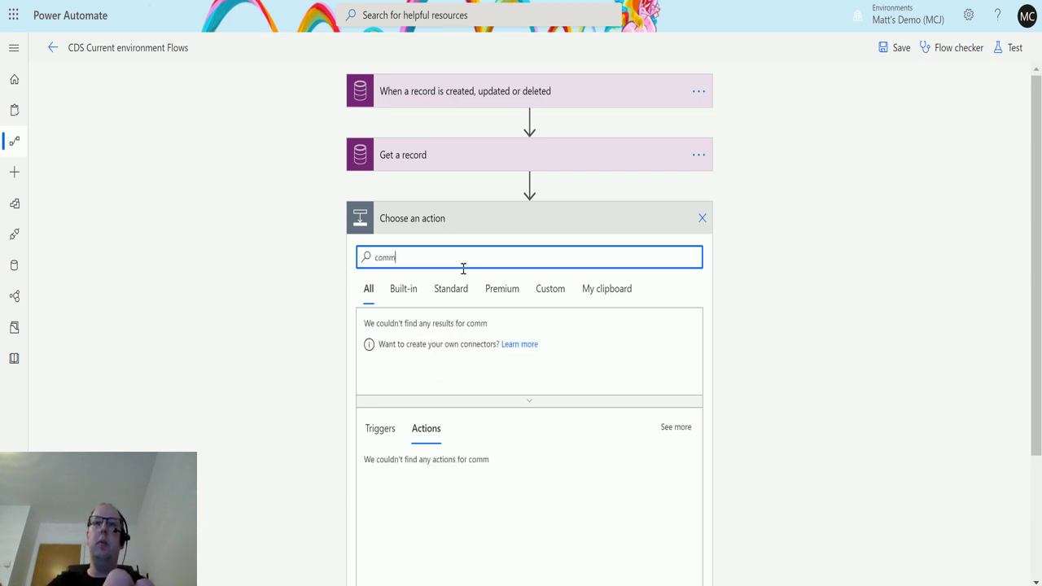
pyautogui.write('on data seri')
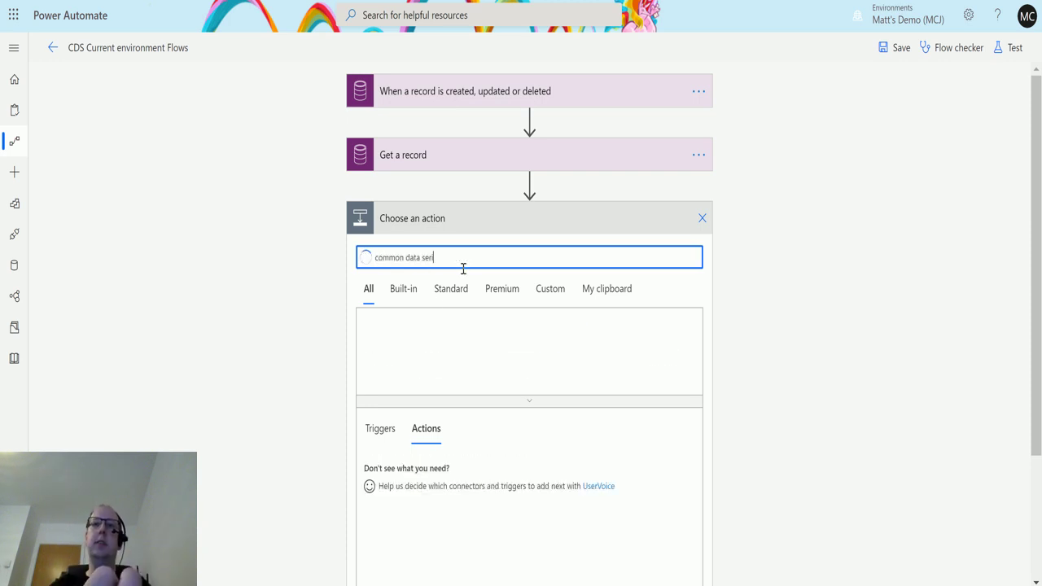
pyautogui.press('BackSpace')
pyautogui.write('v')
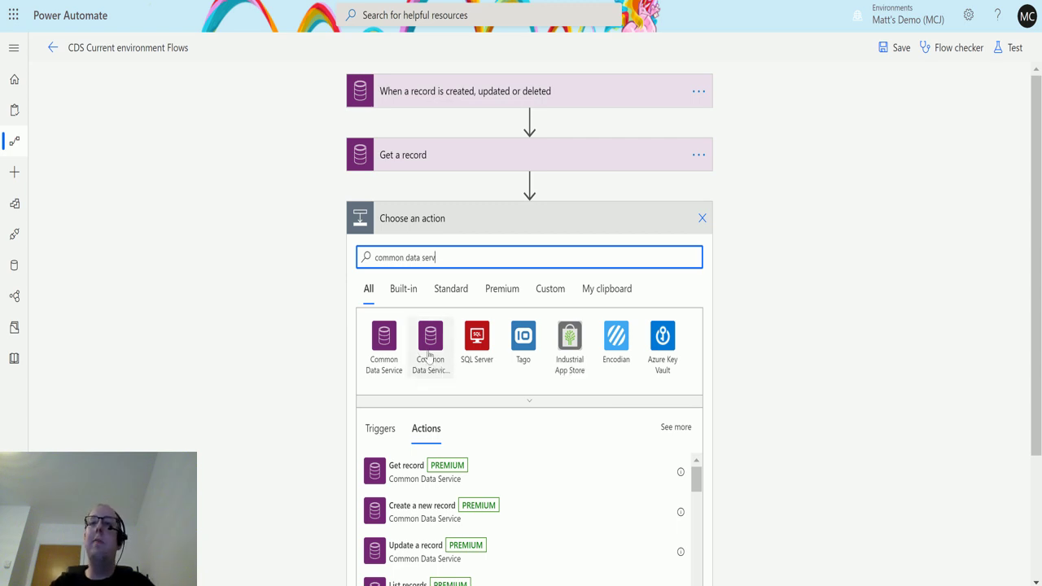
pyautogui.click(428, 362)
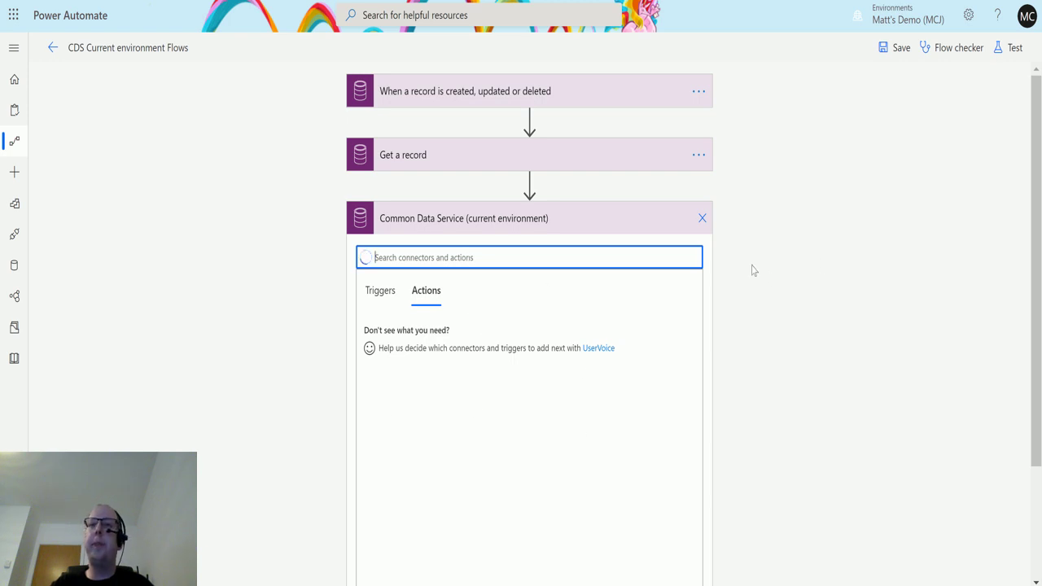
pyautogui.scroll(-1, 753, 271)
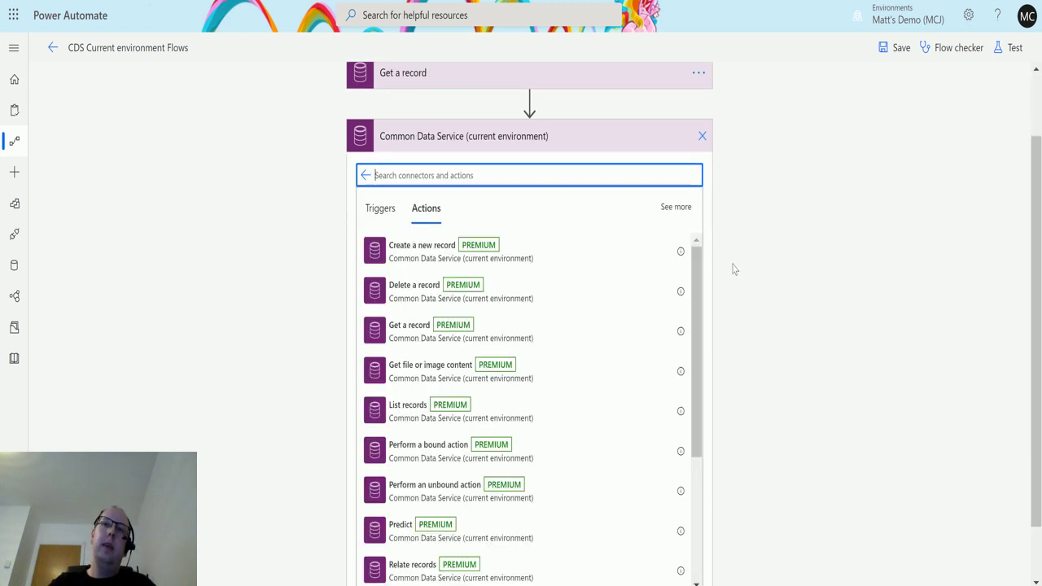
pyautogui.scroll(-1, 586, 268)
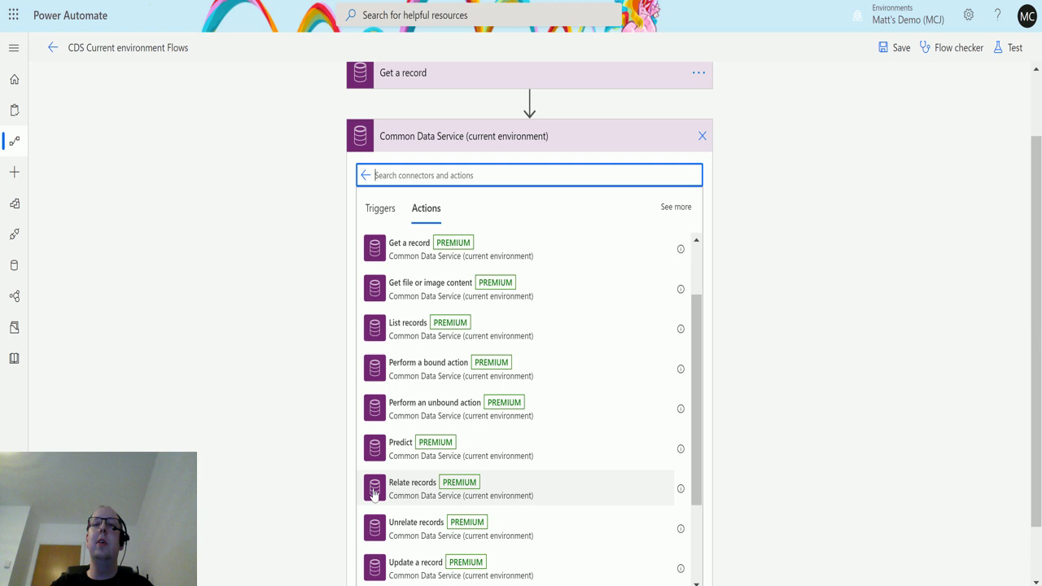
pyautogui.click(408, 491)
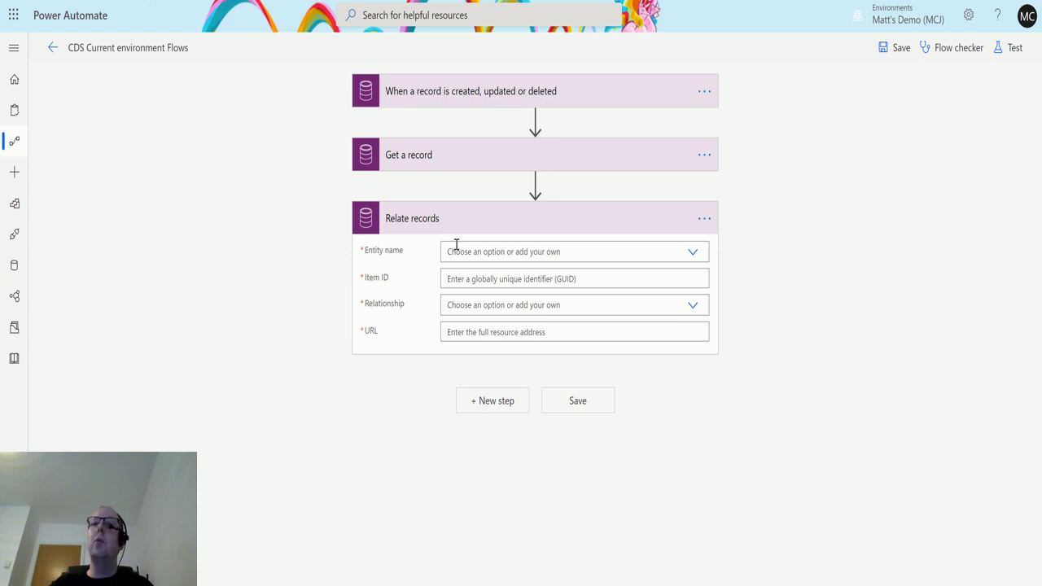
# Set Entity name to Accounts and insert the trigger's Account token as the Item ID.
pyautogui.click(691, 252)
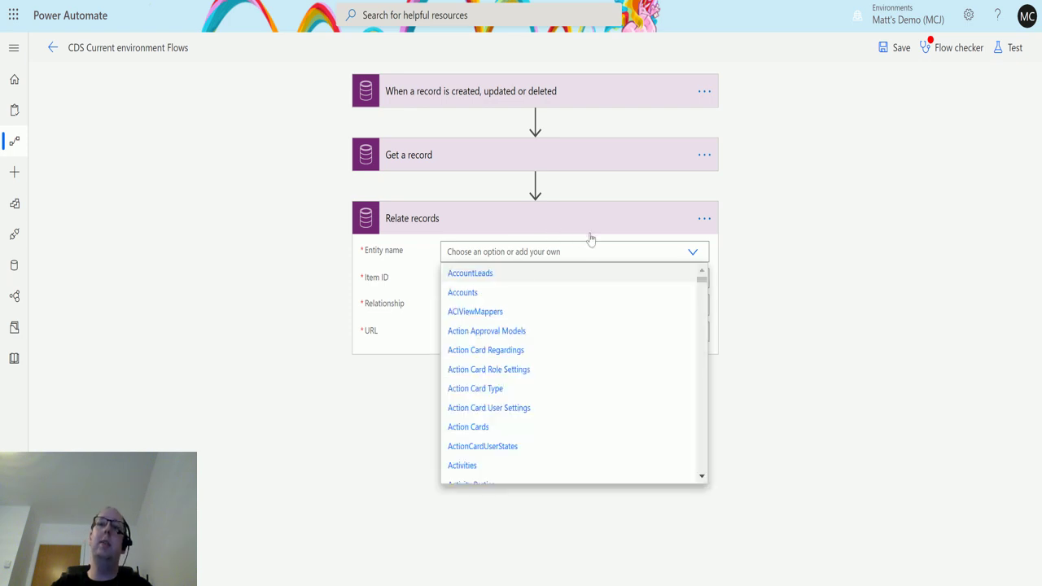
pyautogui.click(486, 293)
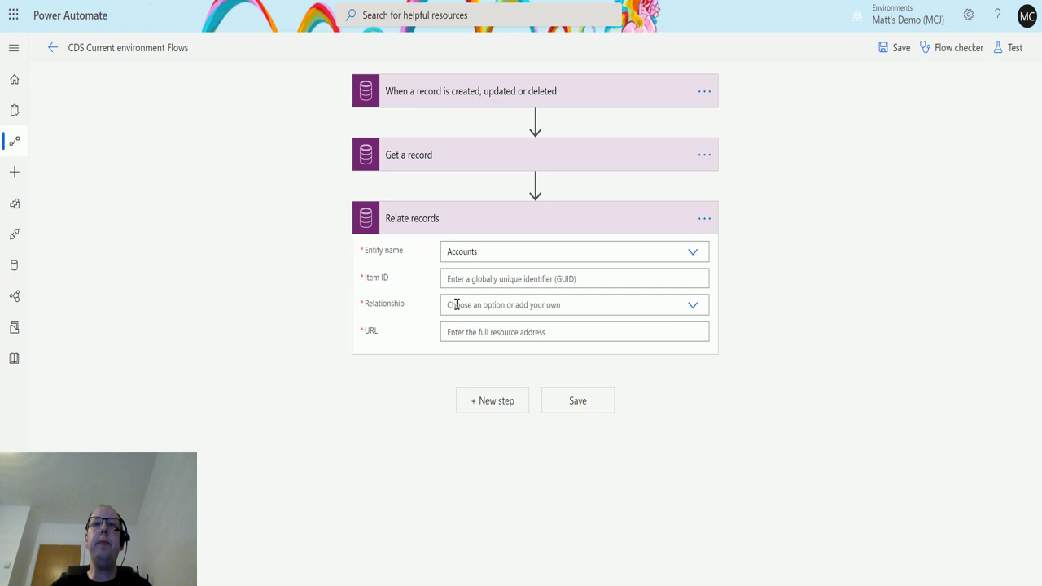
pyautogui.click(526, 278)
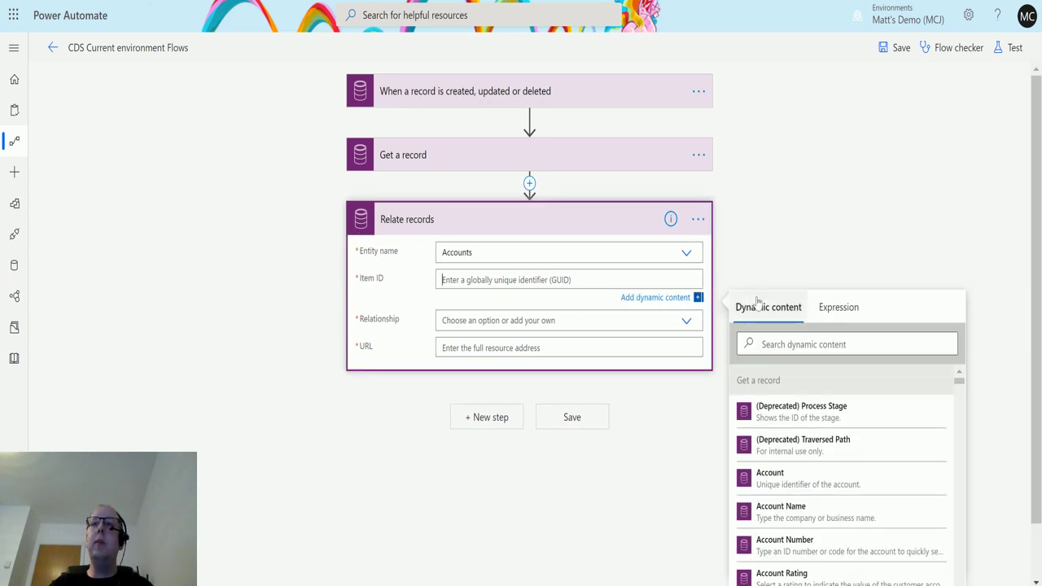
pyautogui.click(842, 344)
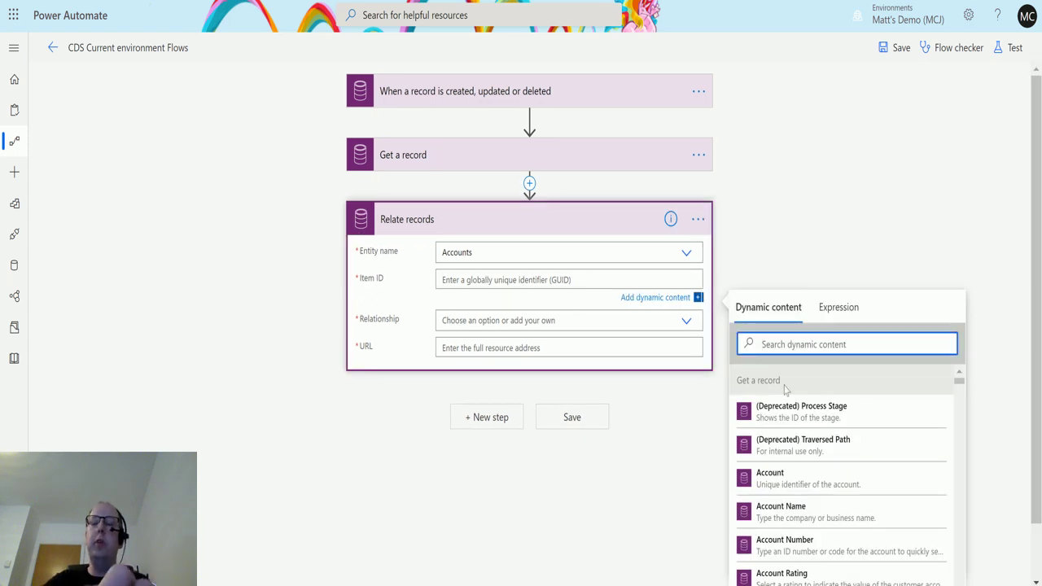
pyautogui.write('account')
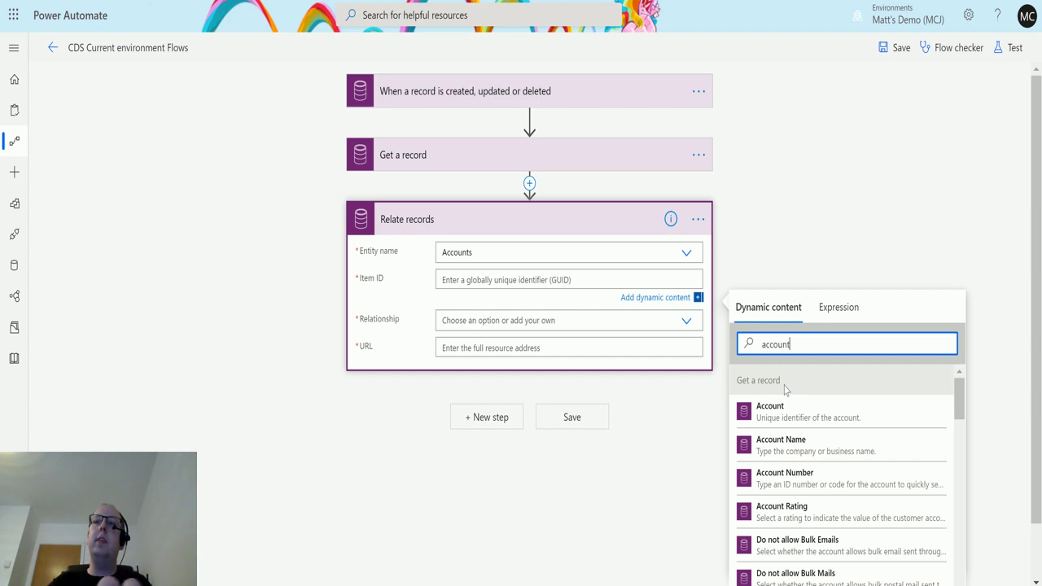
pyautogui.scroll(-3, 800, 427)
pyautogui.scroll(-10, 800, 427)
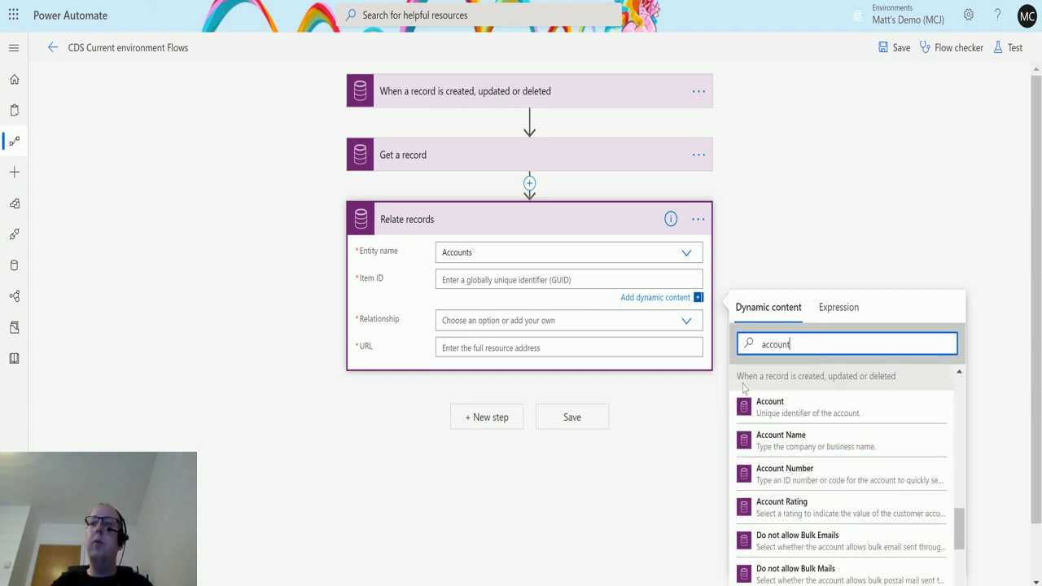
pyautogui.click(810, 413)
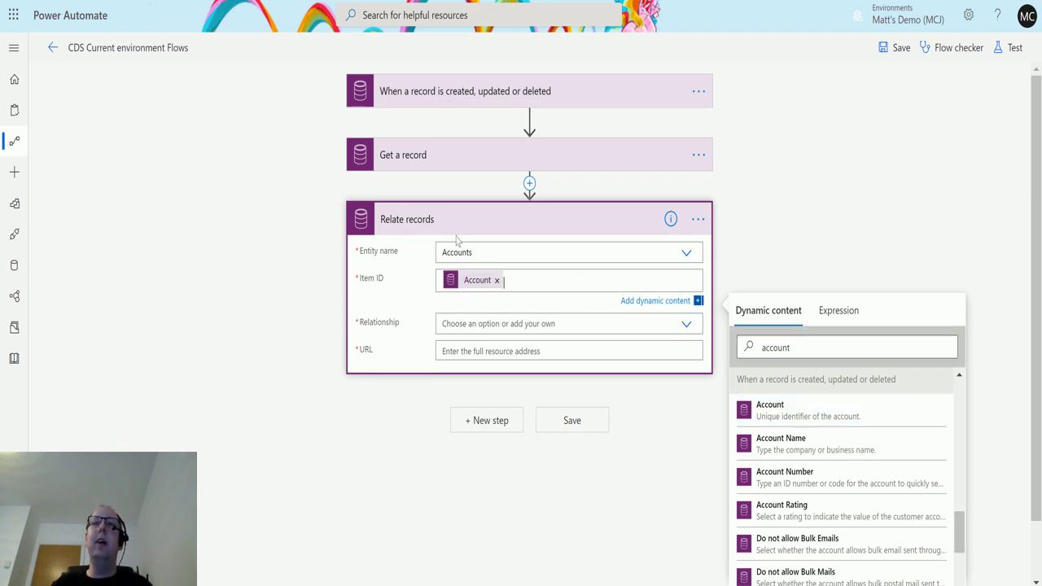
# Choose Account - account_parent_account as the Relate records relationship.
pyautogui.click(686, 325)
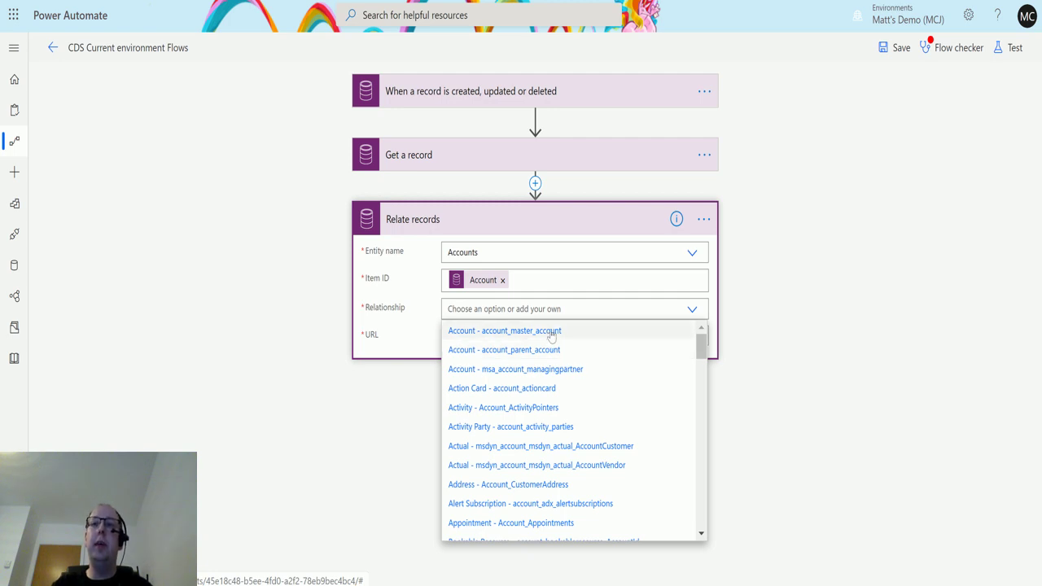
pyautogui.scroll(-2, 480, 427)
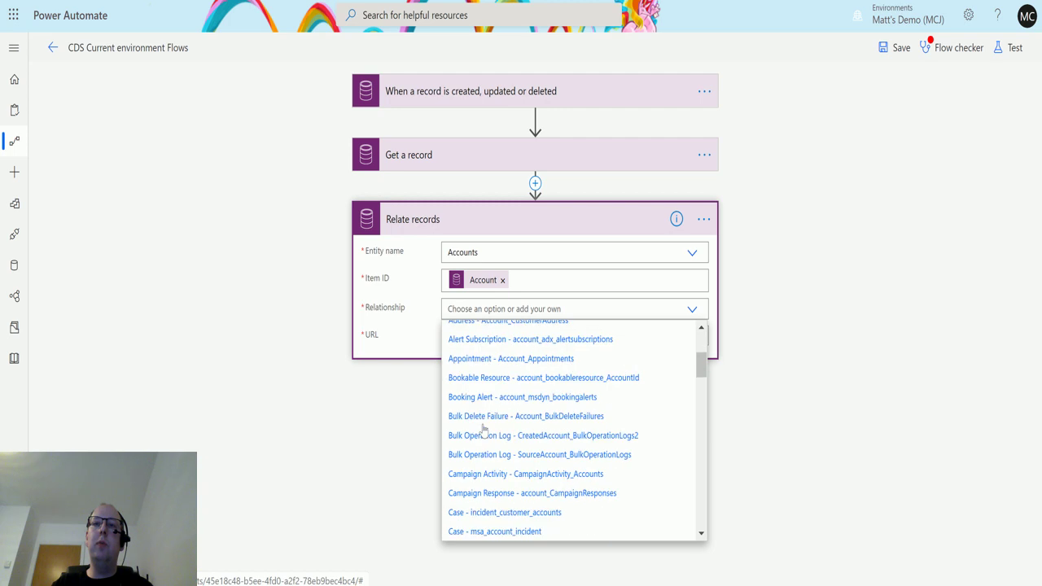
pyautogui.scroll(-2, 481, 429)
pyautogui.scroll(1, 476, 429)
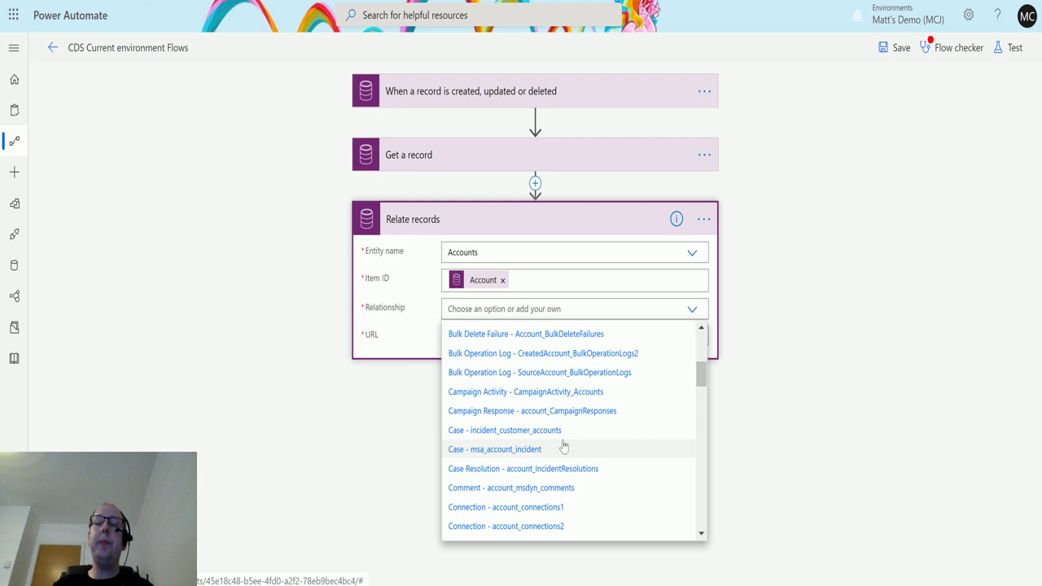
pyautogui.scroll(5, 580, 413)
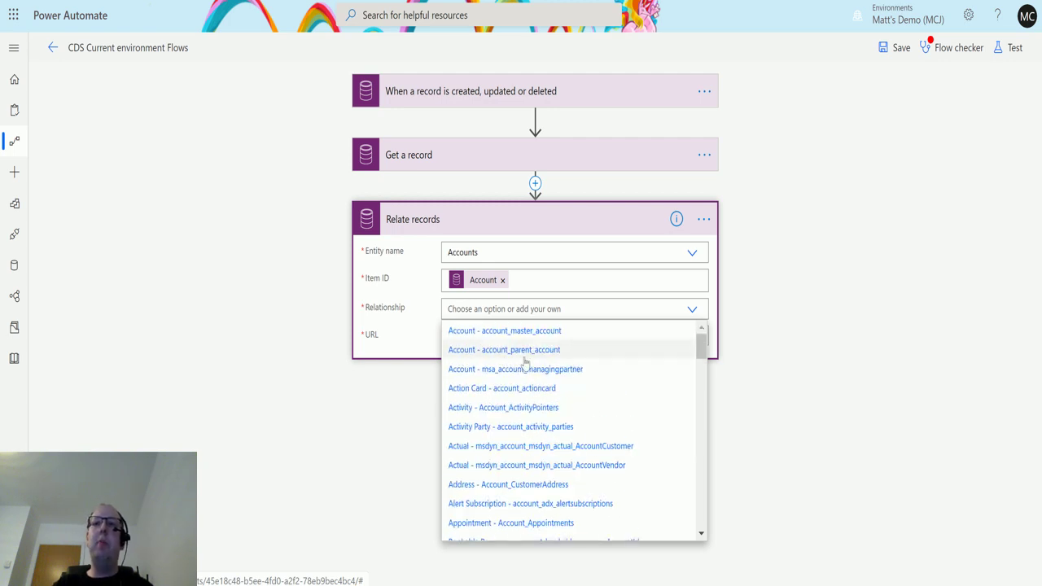
pyautogui.click(545, 351)
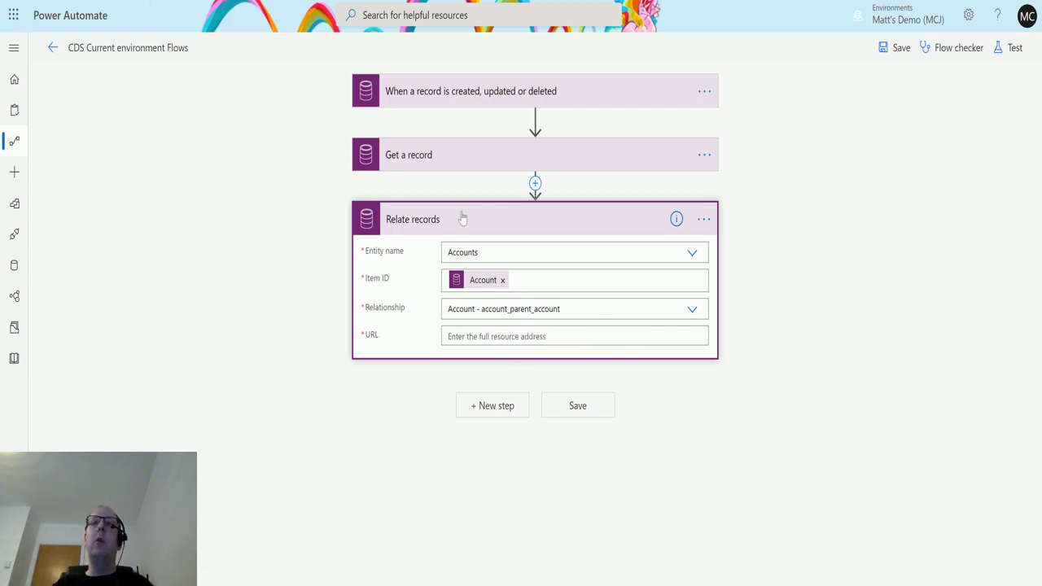
pyautogui.moveTo(494, 284)
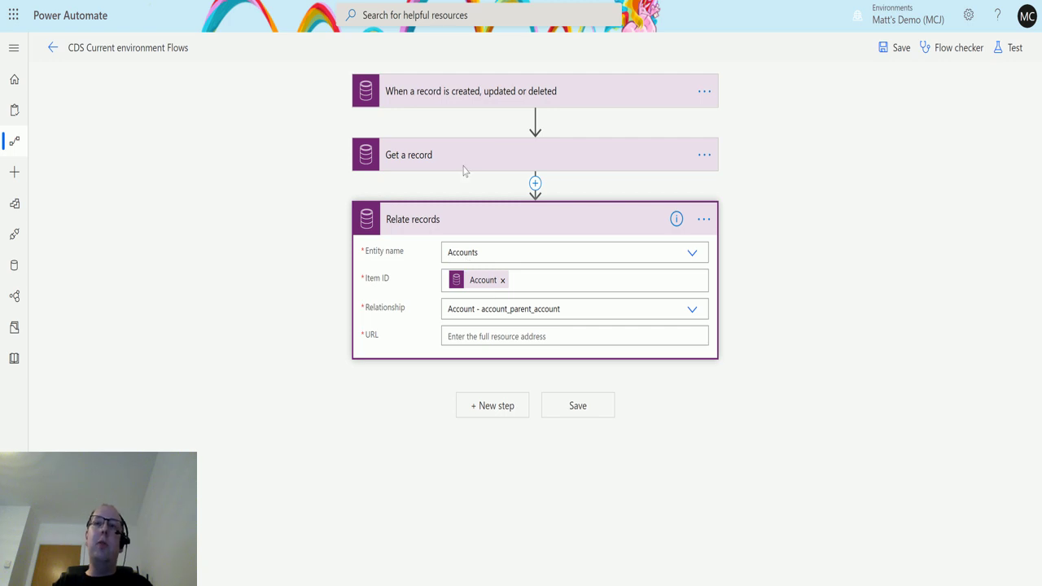
# Fill the URL field with the OData Id from the Get a record step.
pyautogui.click(483, 336)
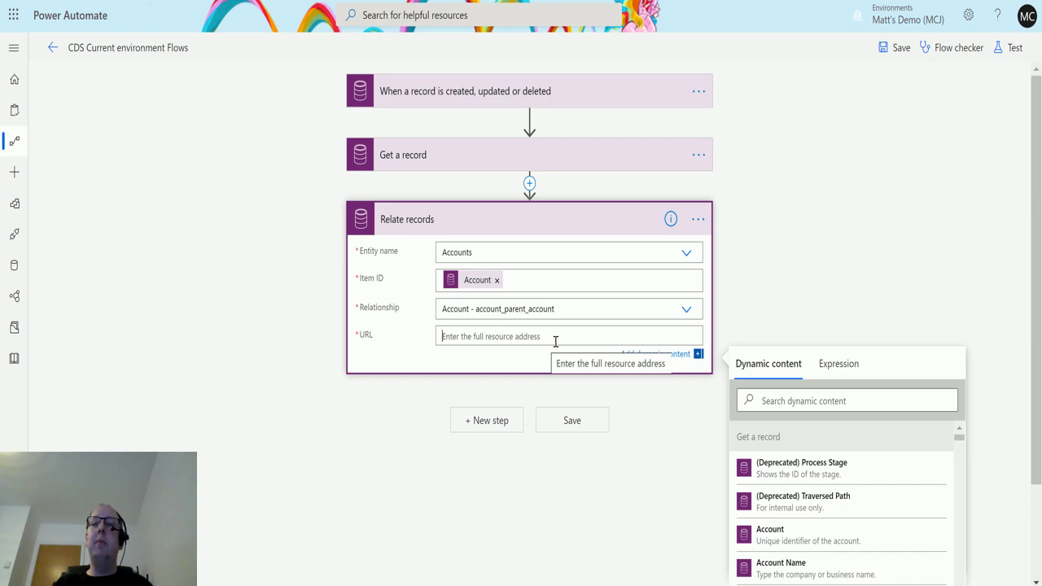
pyautogui.click(831, 400)
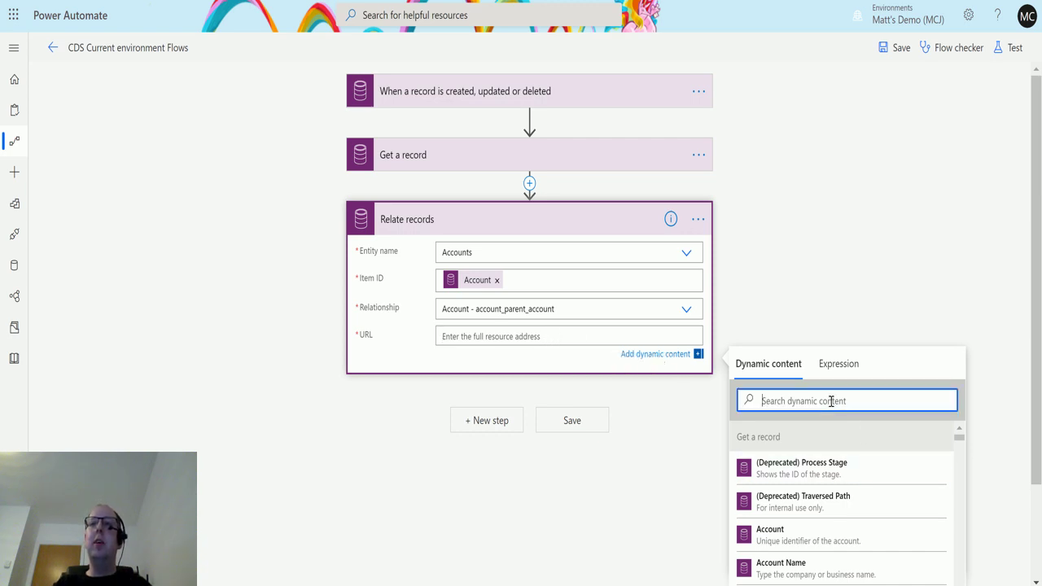
pyautogui.write('odata')
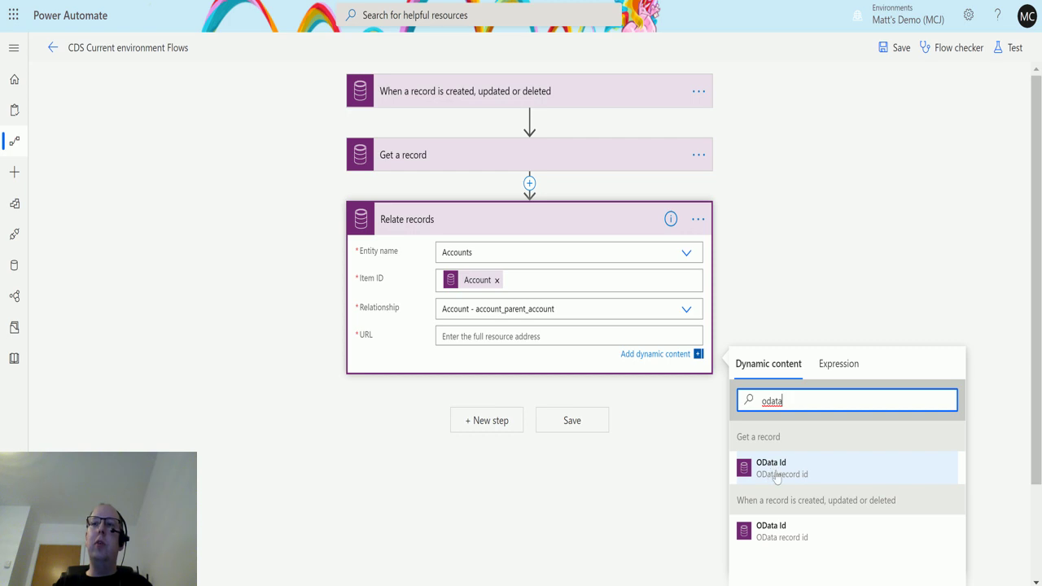
pyautogui.click(777, 476)
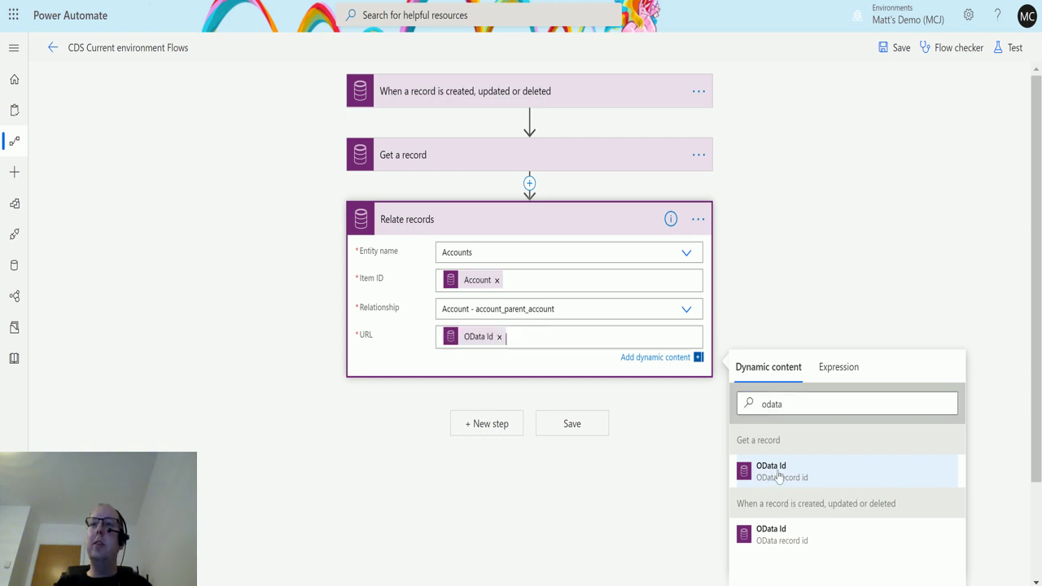
# Save and test the flow with data from the most recent failed run, then dismiss the test panel.
pyautogui.click(1009, 47)
pyautogui.click(863, 108)
pyautogui.click(875, 149)
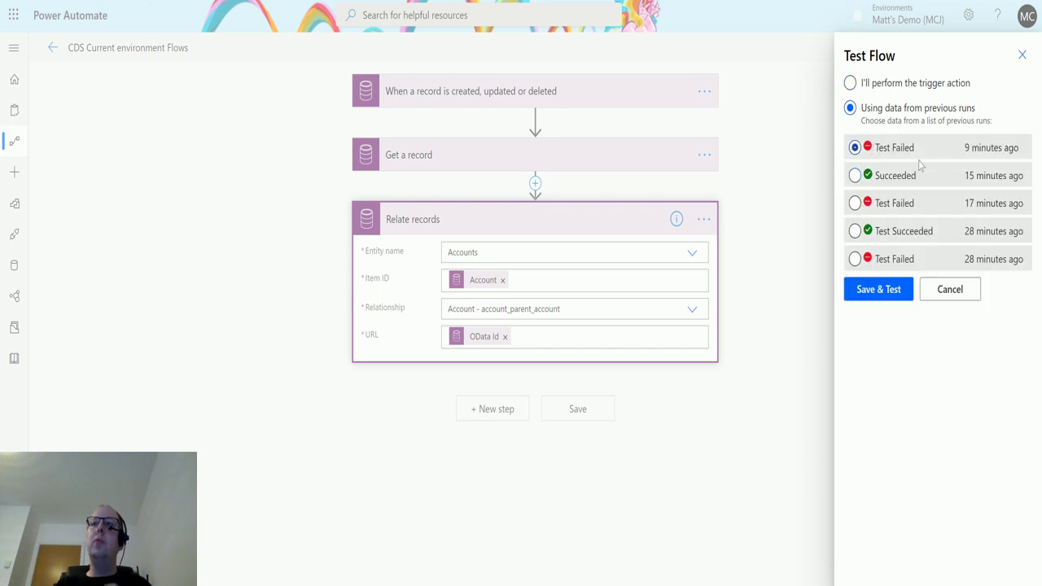
pyautogui.click(881, 294)
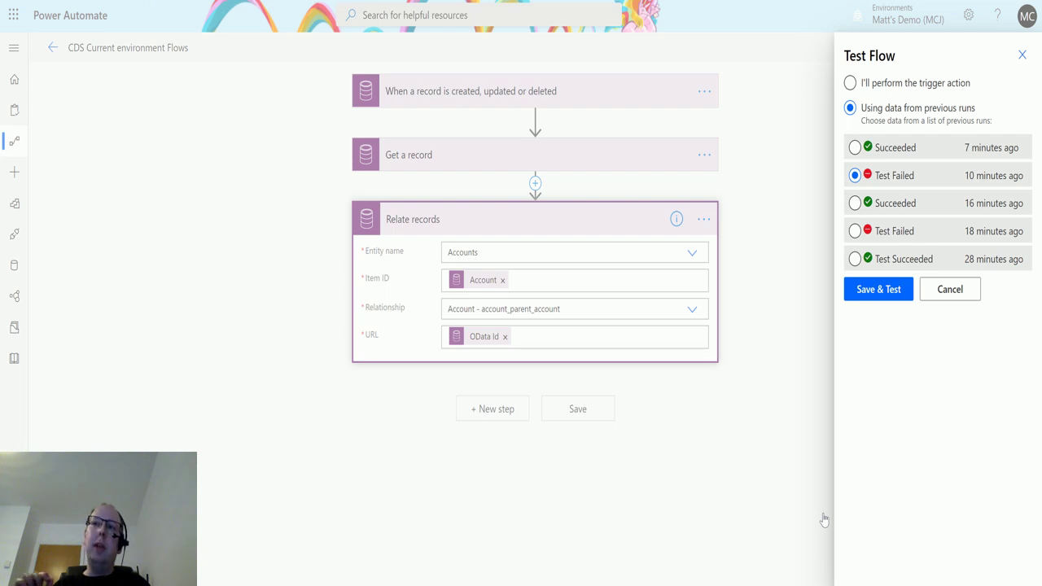
pyautogui.click(823, 519)
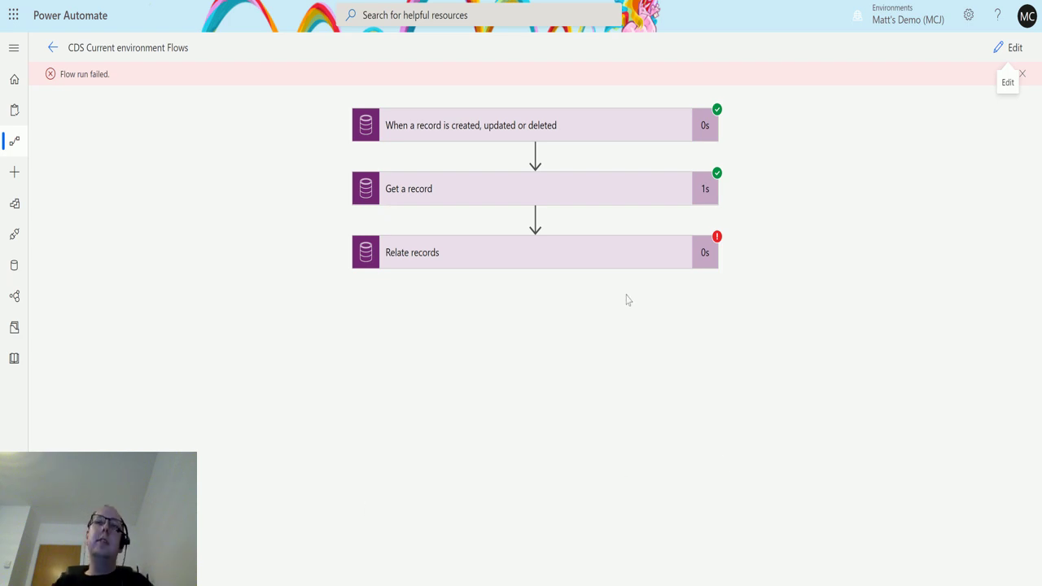
# Inspect the failed Relate records URL and BadRequest error body, then return the flow to editing.
pyautogui.click(572, 268)
pyautogui.scroll(-2, 732, 220)
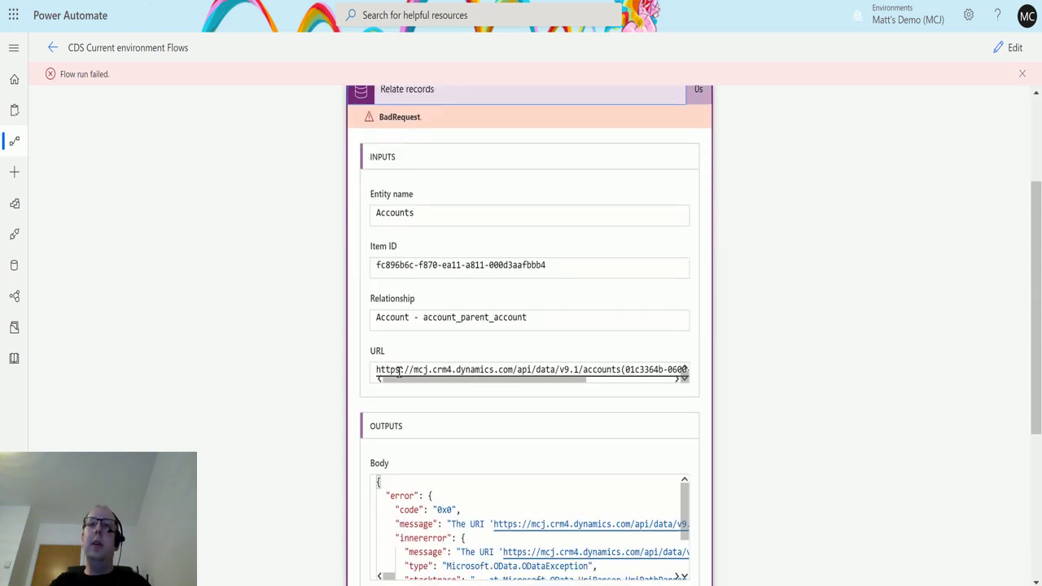
pyautogui.moveTo(423, 380); pyautogui.dragTo(430, 380)
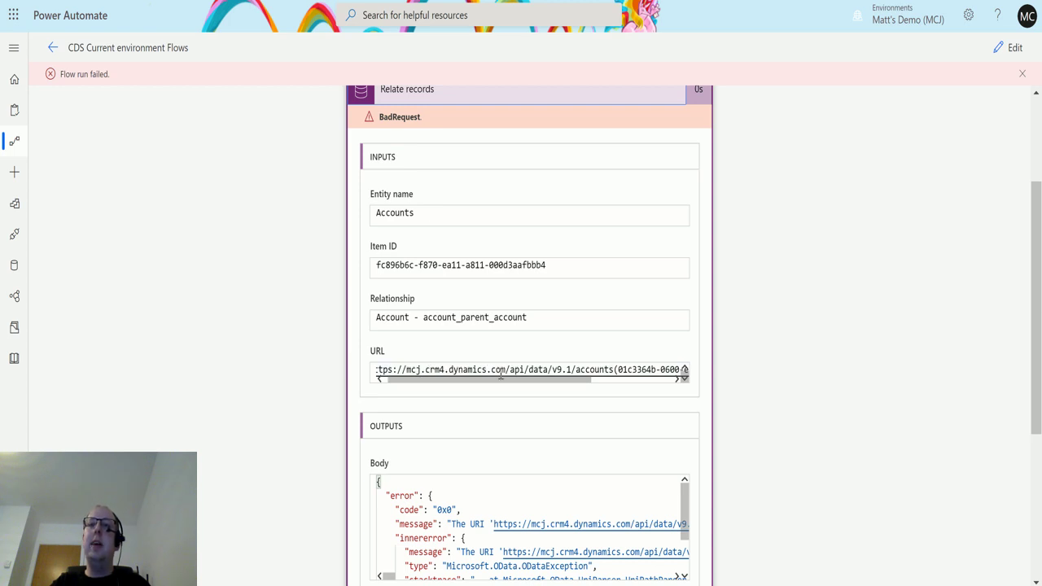
pyautogui.moveTo(501, 382); pyautogui.dragTo(523, 384)
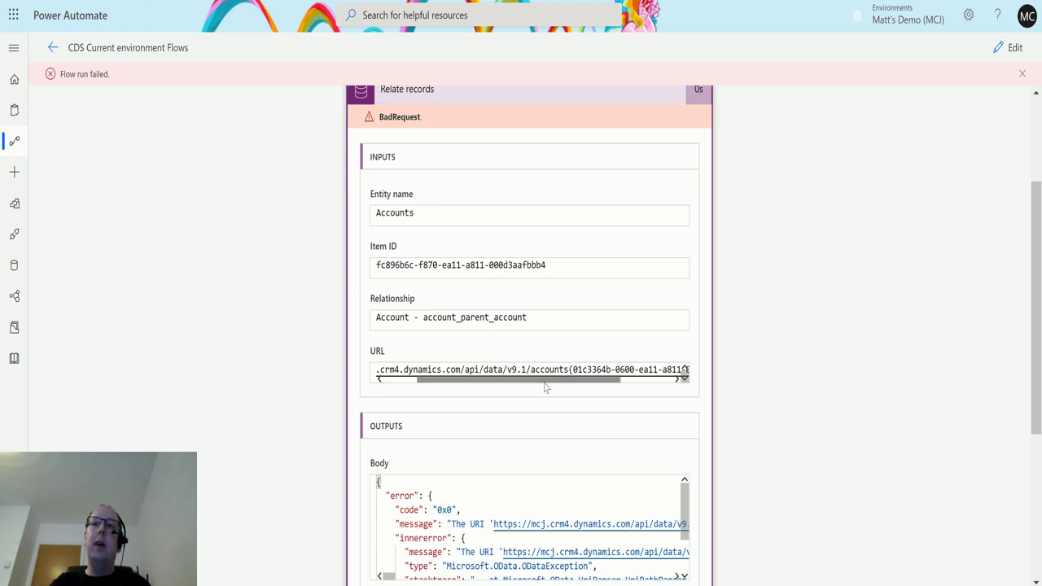
pyautogui.moveTo(547, 386); pyautogui.dragTo(618, 363)
pyautogui.scroll(-1, 707, 360)
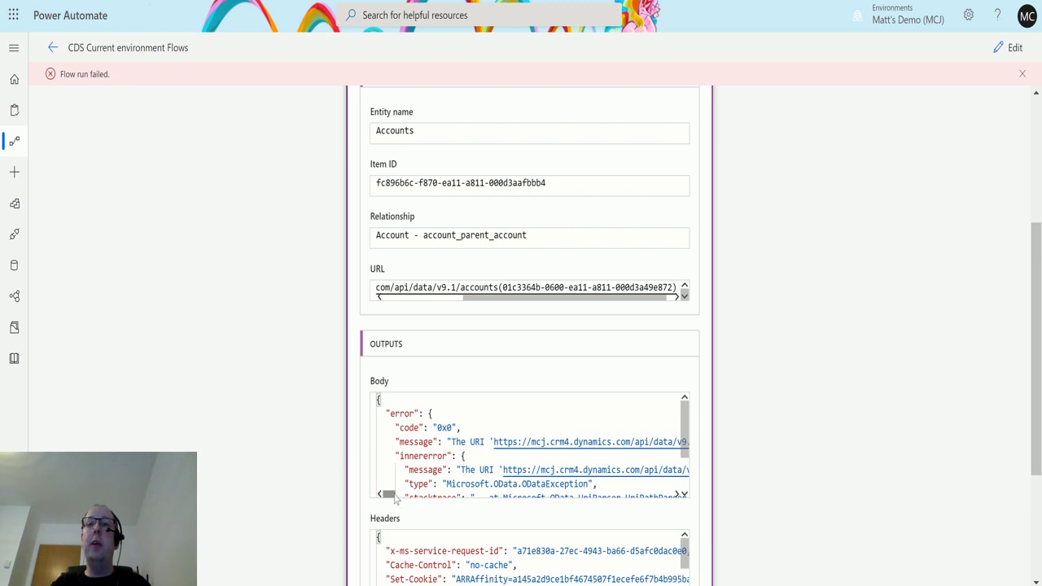
pyautogui.moveTo(391, 484); pyautogui.dragTo(409, 497)
pyautogui.scroll(2, 508, 440)
pyautogui.click(465, 456)
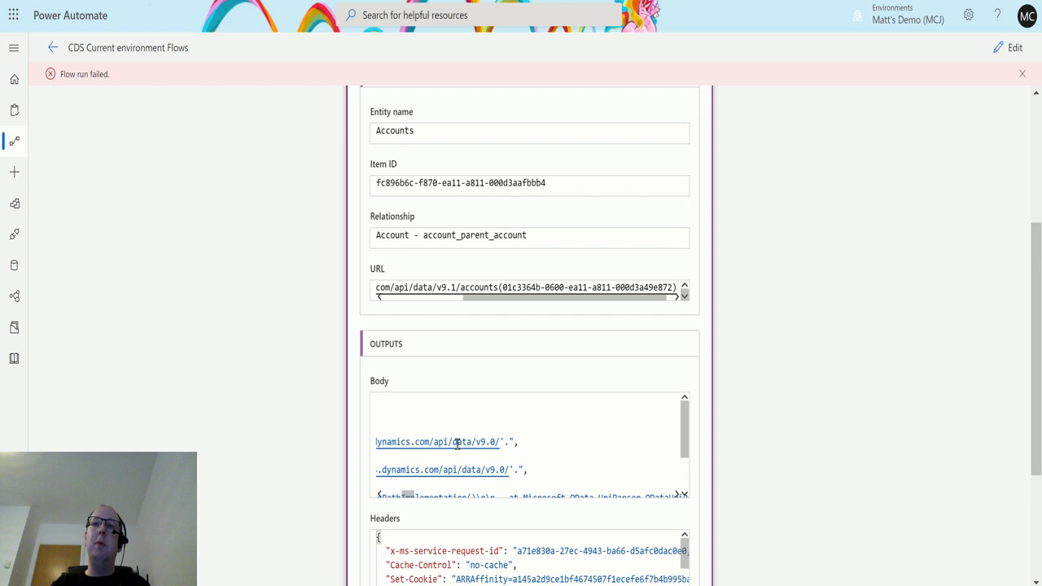
pyautogui.tripleClick(478, 284)
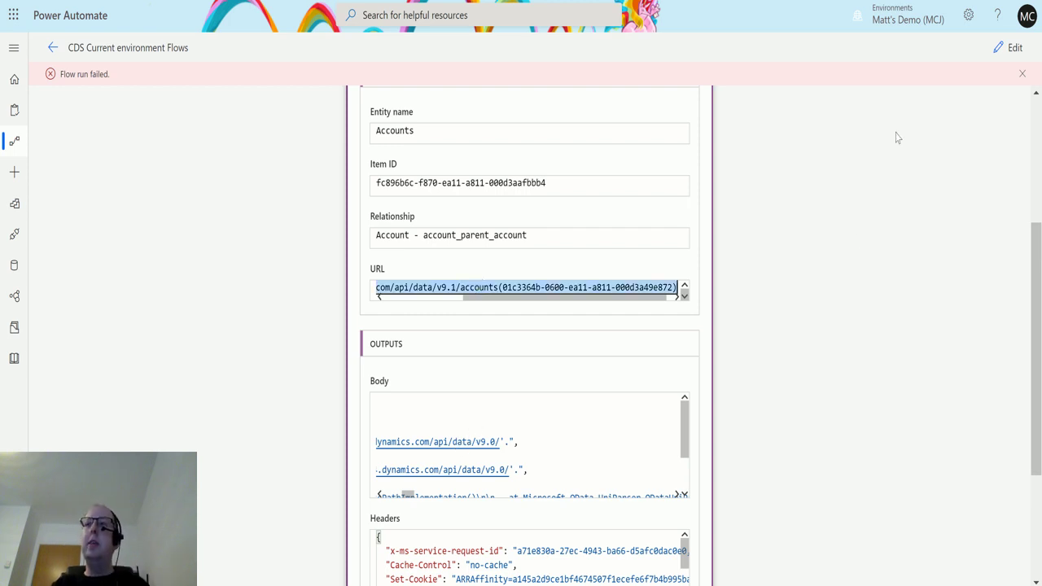
pyautogui.click(1007, 52)
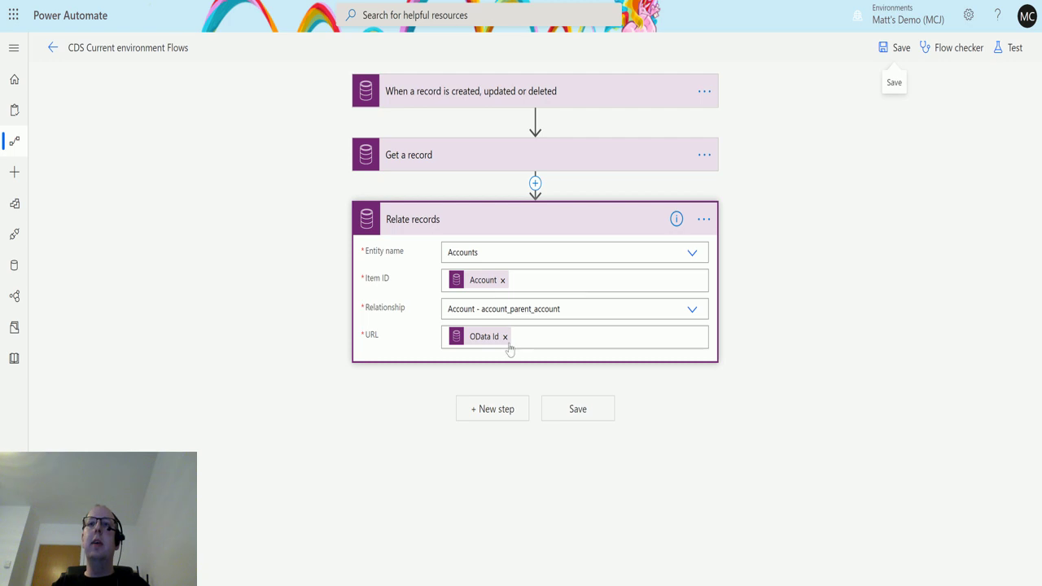
# Replace the OData Id with the accounts URL, swapping the hardcoded GUID for the Account token.
pyautogui.click(502, 336)
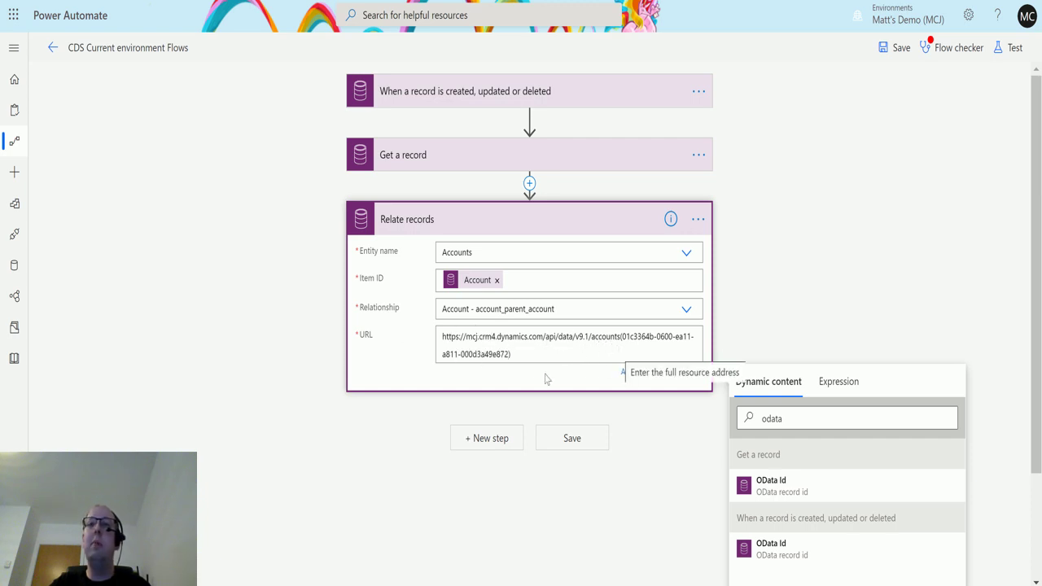
pyautogui.moveTo(507, 356); pyautogui.dragTo(596, 336)
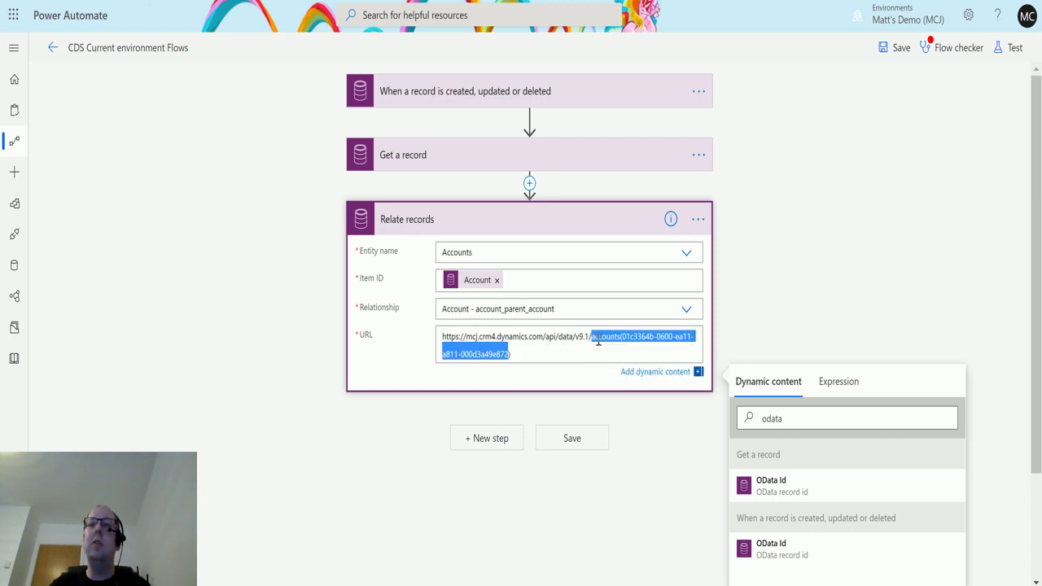
pyautogui.click(620, 337)
pyautogui.hotkey('ctrl', 'shift', 'End')
pyautogui.press('BackSpace')
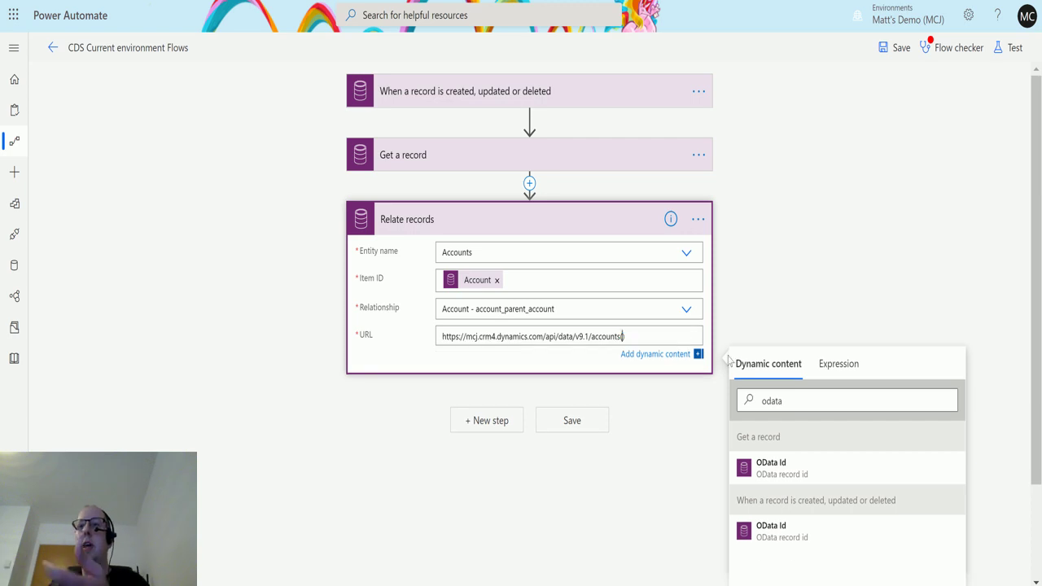
pyautogui.moveTo(818, 399); pyautogui.dragTo(681, 424)
pyautogui.click(779, 401)
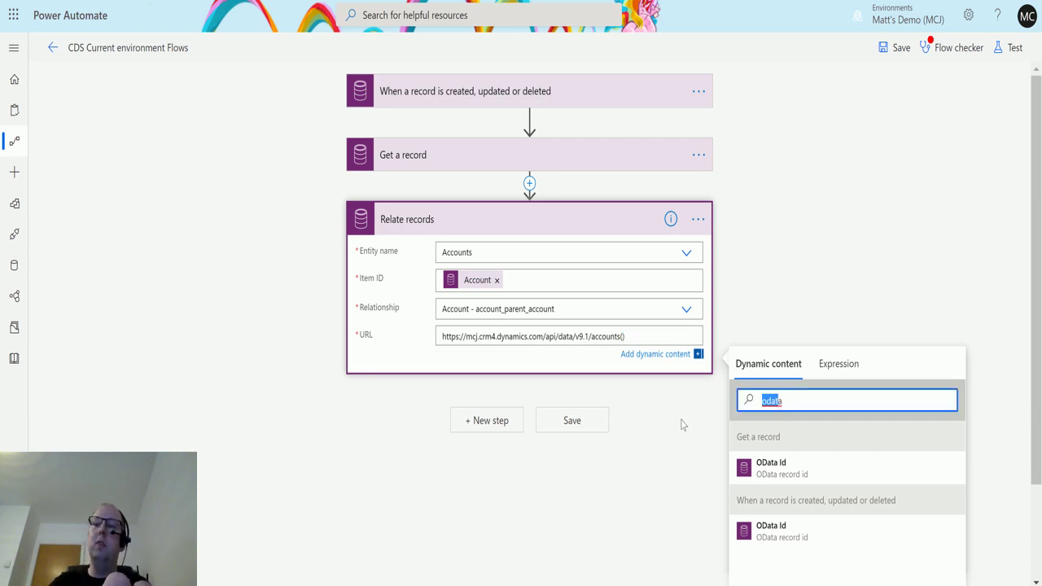
pyautogui.write('account')
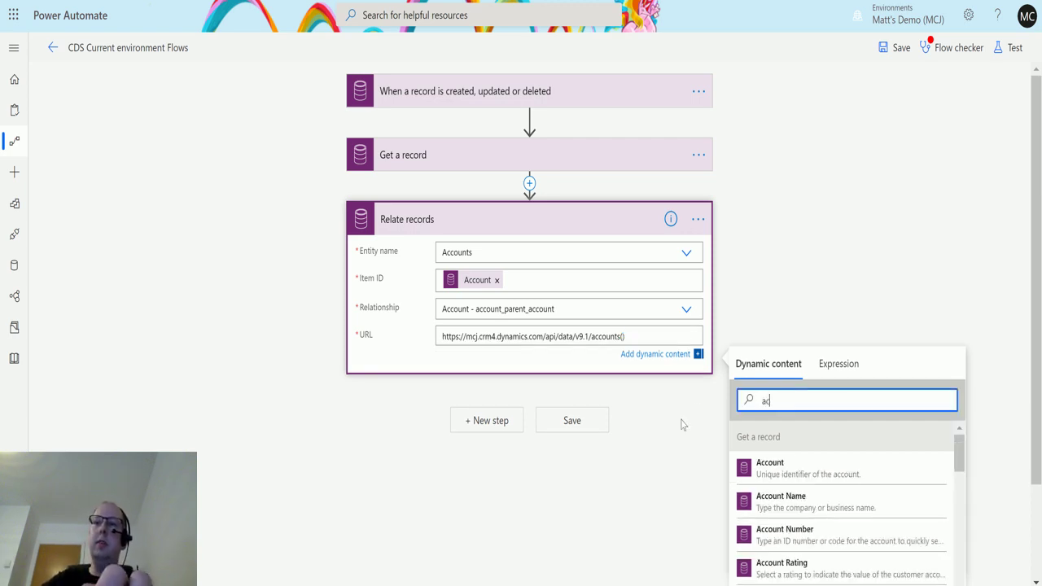
pyautogui.click(770, 465)
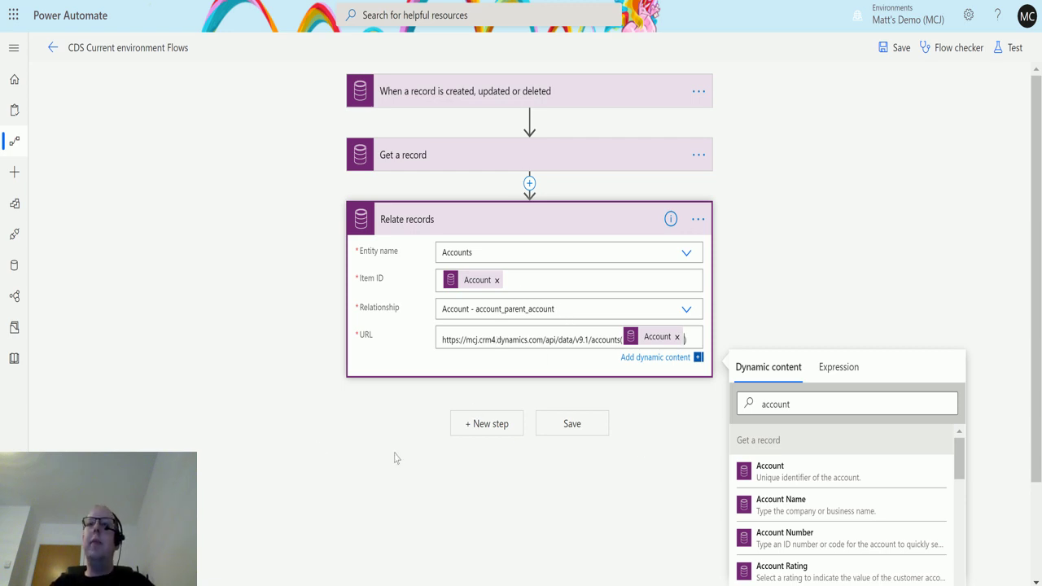
# Change the URL's API version from v9.1 to v9.0 and bring up the test options.
pyautogui.click(591, 338)
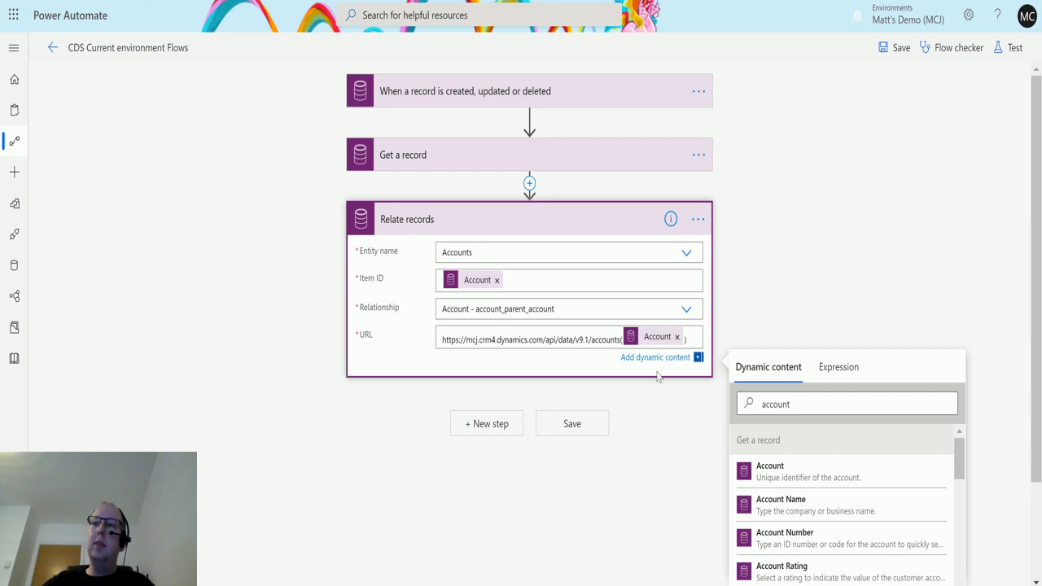
pyautogui.press('BackSpace')
pyautogui.write('0')
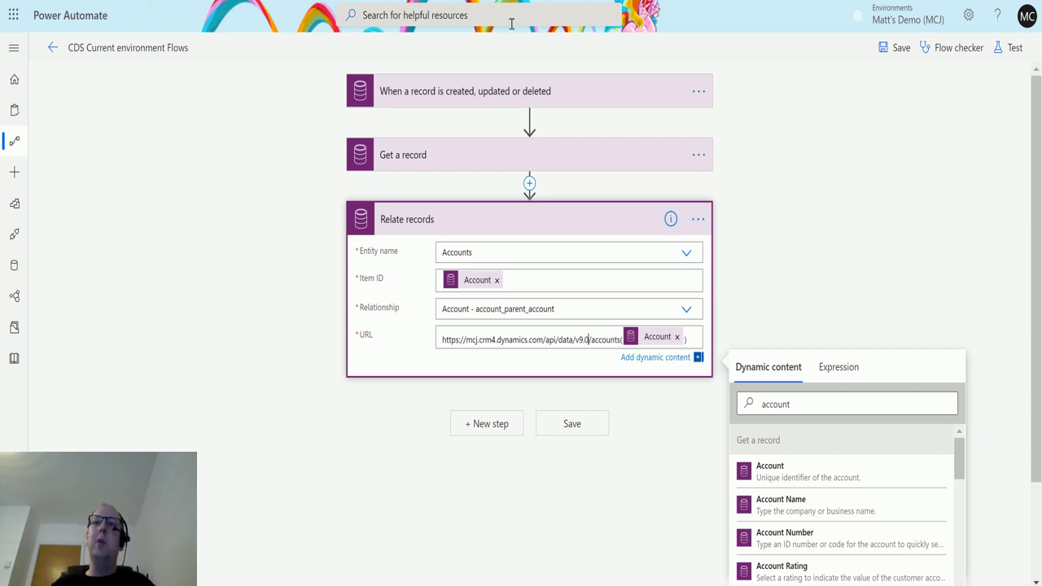
pyautogui.click(1009, 47)
# Start a Save & Test run awaiting a manual trigger, then switch to Dynamics 365.
pyautogui.click(866, 83)
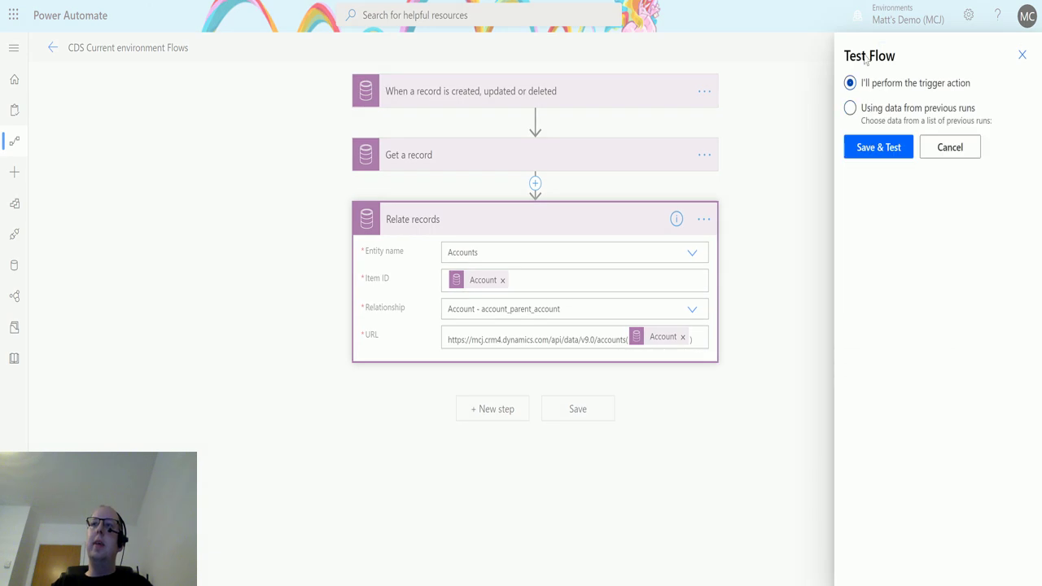
pyautogui.click(888, 152)
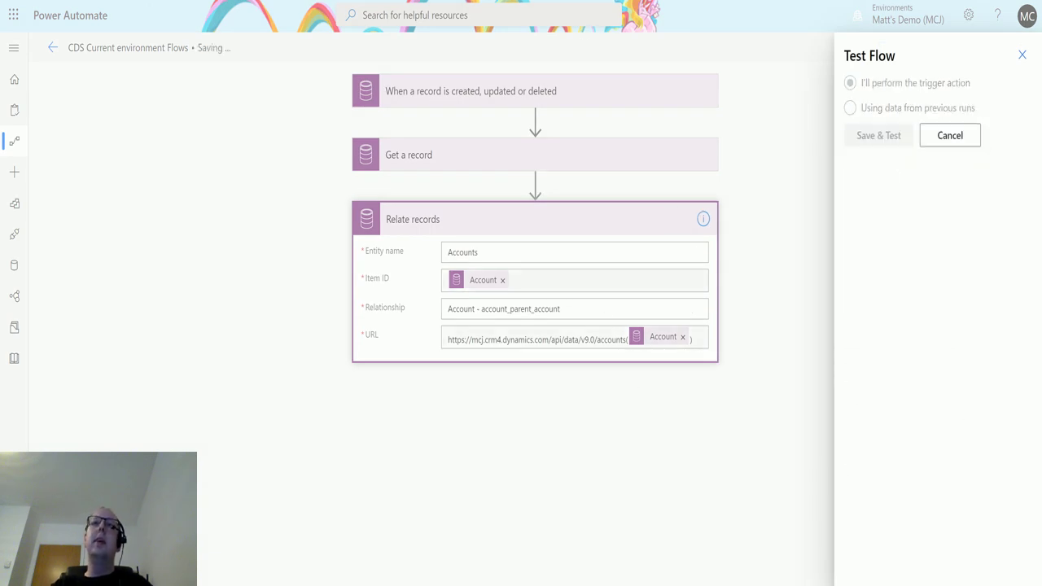
pyautogui.hotkey('alt', 'Tab')
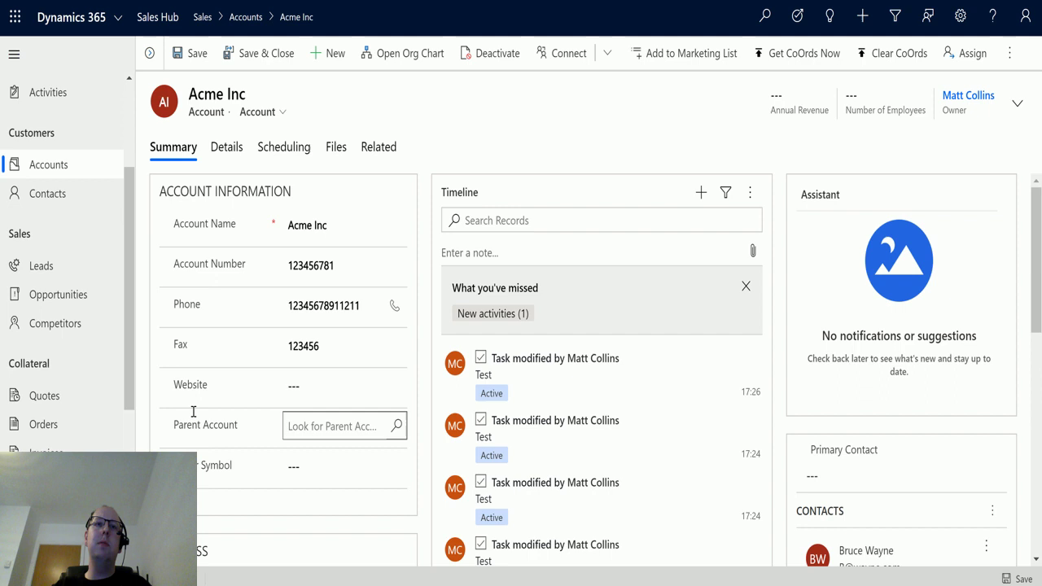
# Append digits to Wayne Enterprises' phone number, saving and closing the account twice to trigger the flow.
pyautogui.click(48, 165)
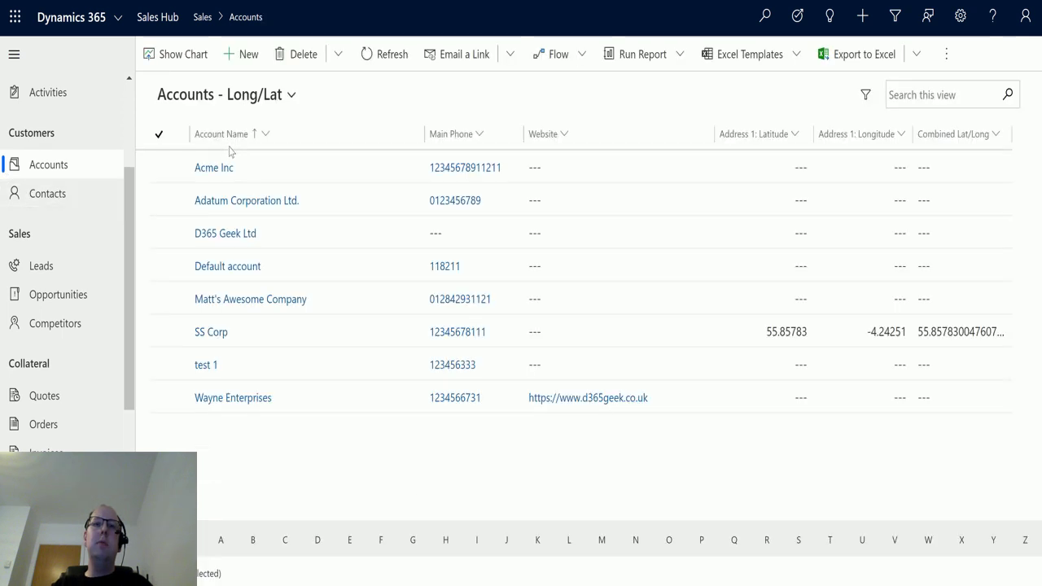
pyautogui.click(251, 399)
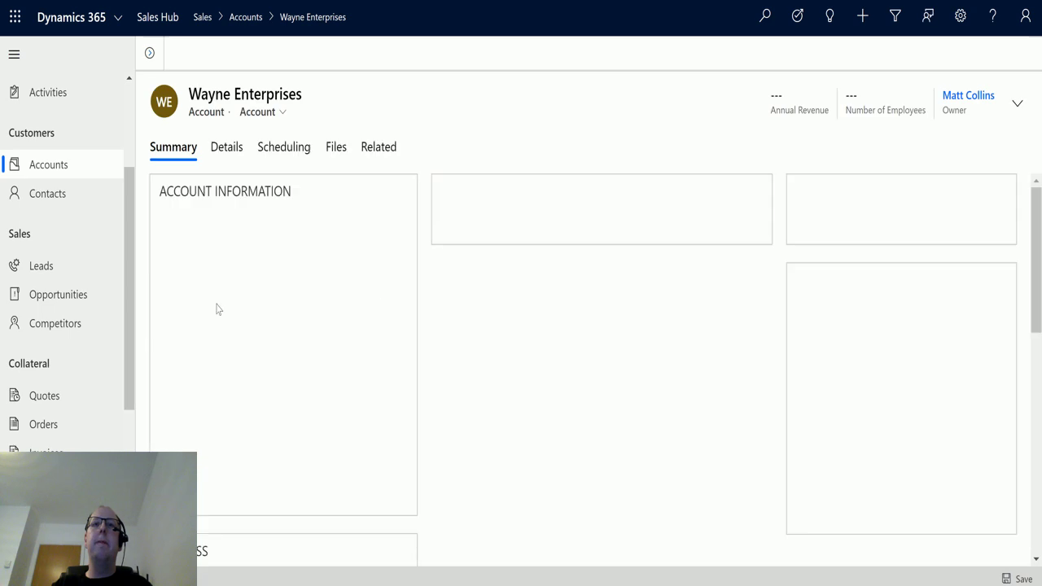
pyautogui.click(342, 307)
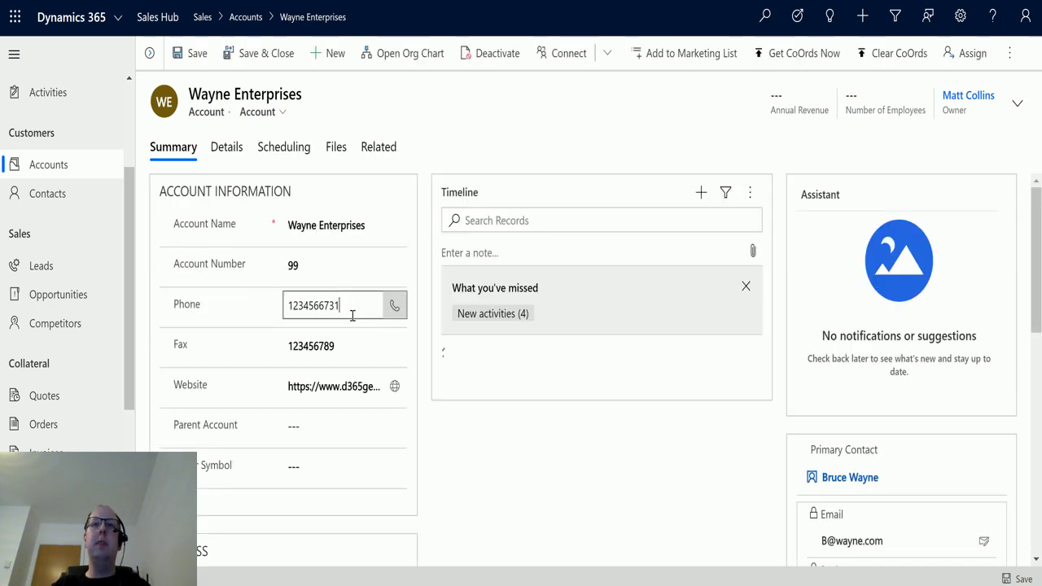
pyautogui.write('121')
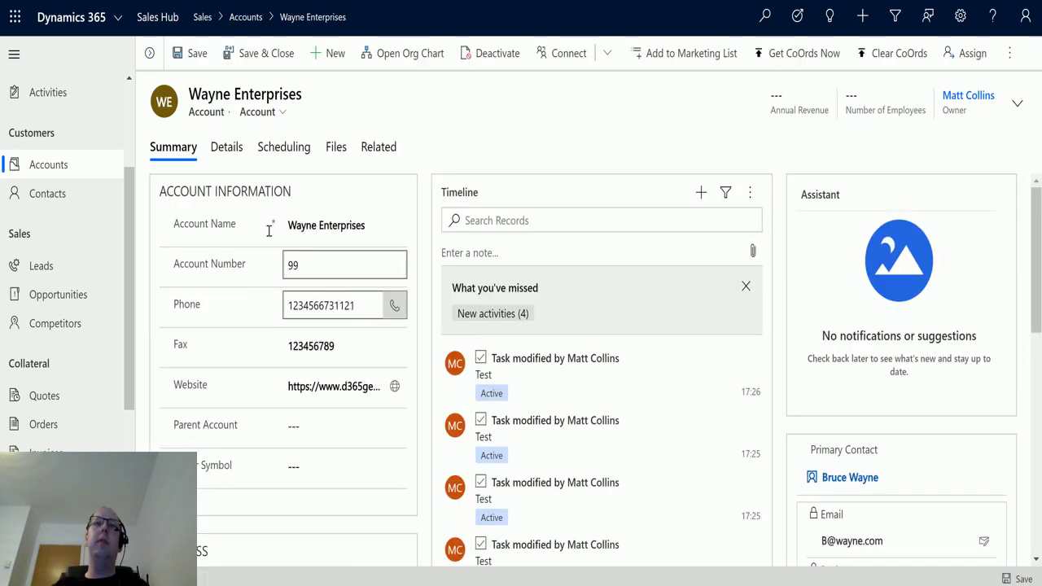
pyautogui.click(228, 55)
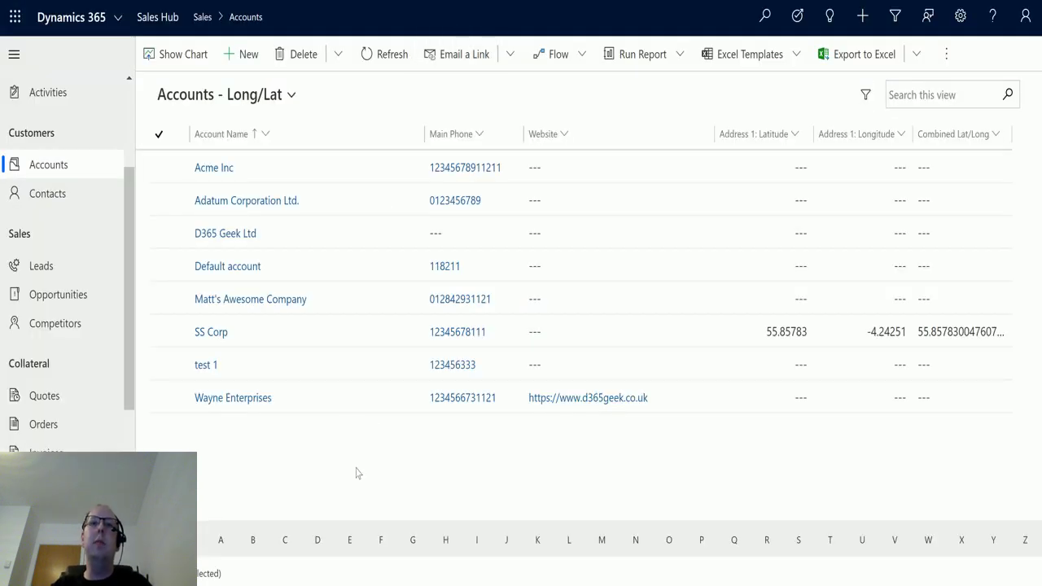
pyautogui.doubleClick(349, 416)
pyautogui.click(324, 304)
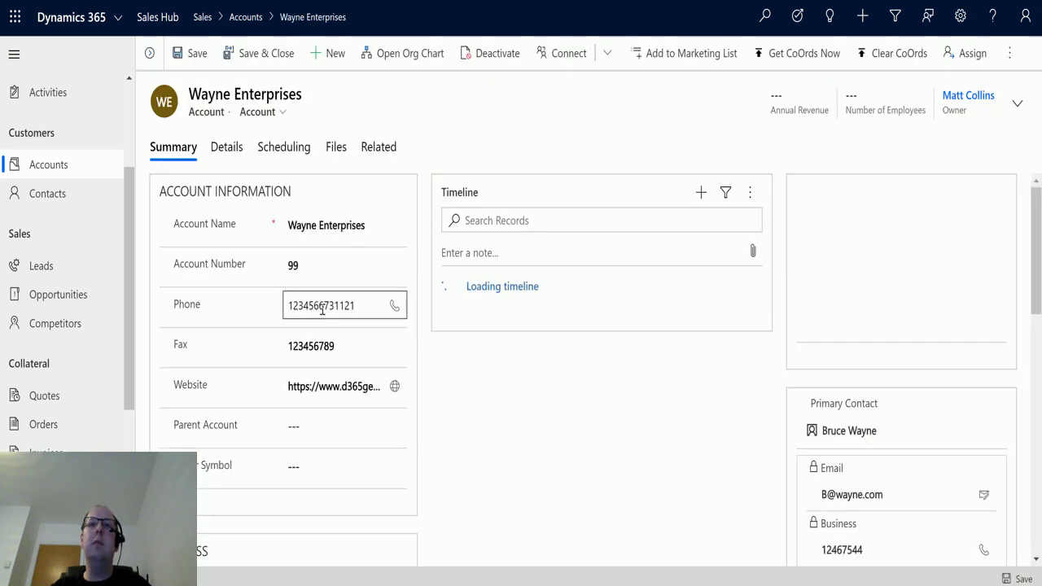
pyautogui.write('2')
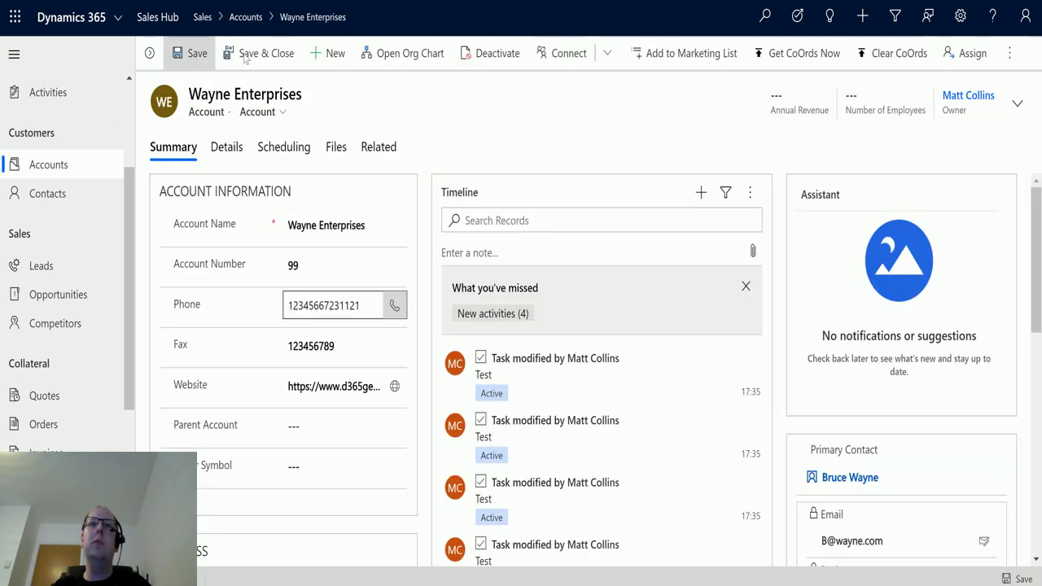
pyautogui.click(262, 53)
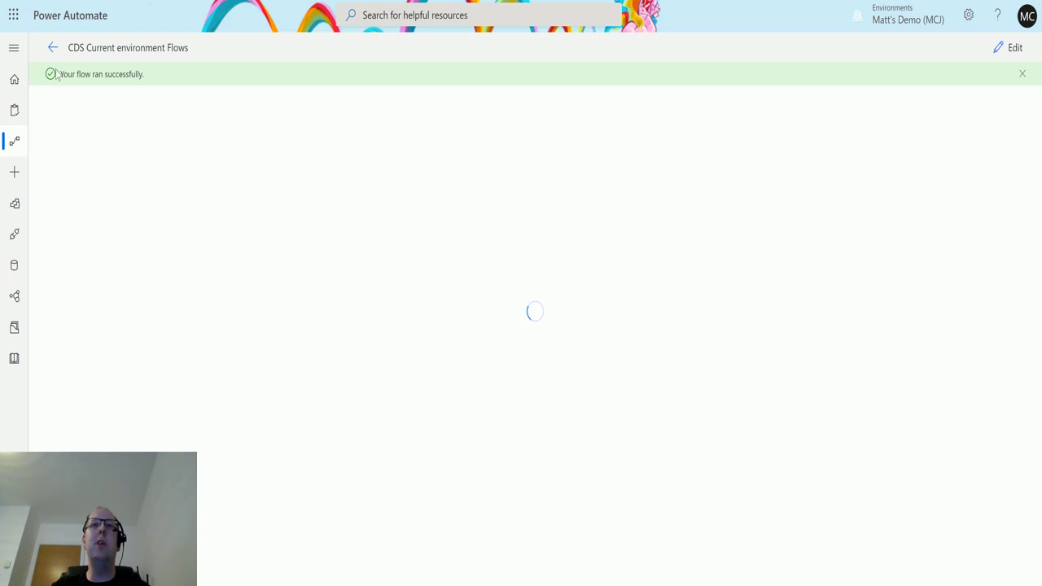
# Switch back to the Dynamics 365 Accounts list showing the new hierarchy markers.
pyautogui.hotkey('ctrl', 'Tab')
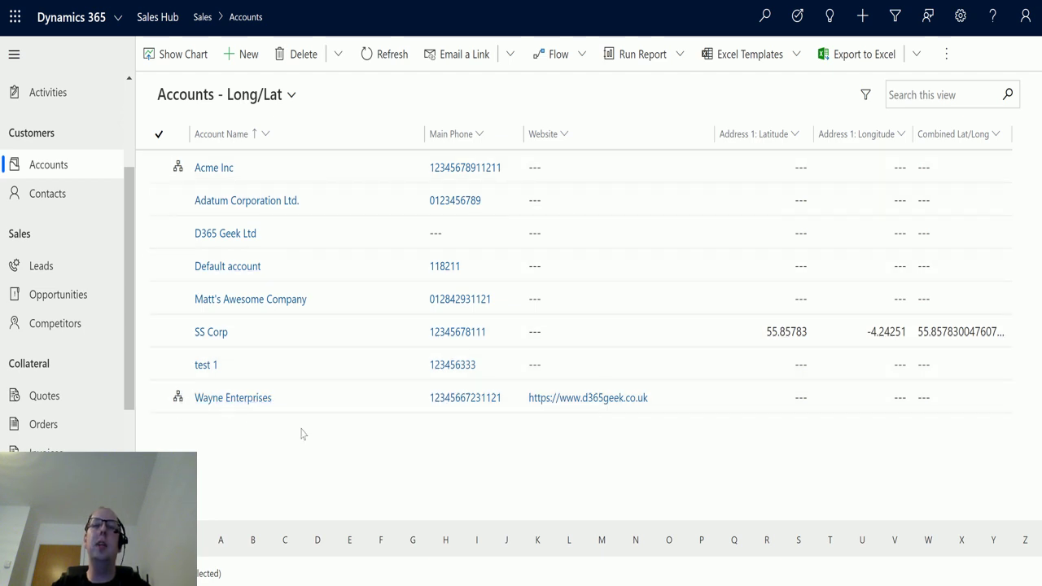
pyautogui.click(214, 168)
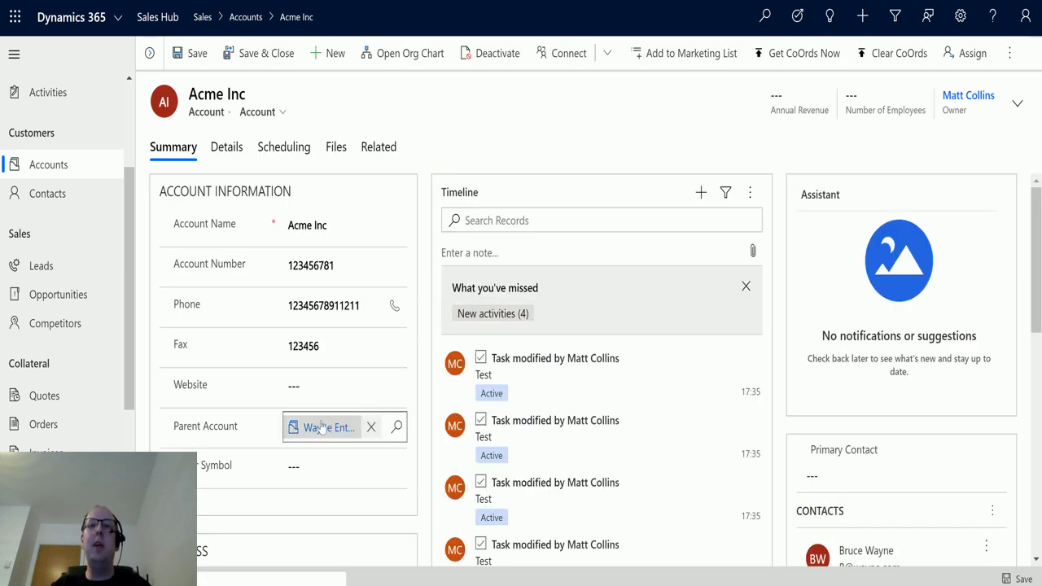
pyautogui.click(61, 165)
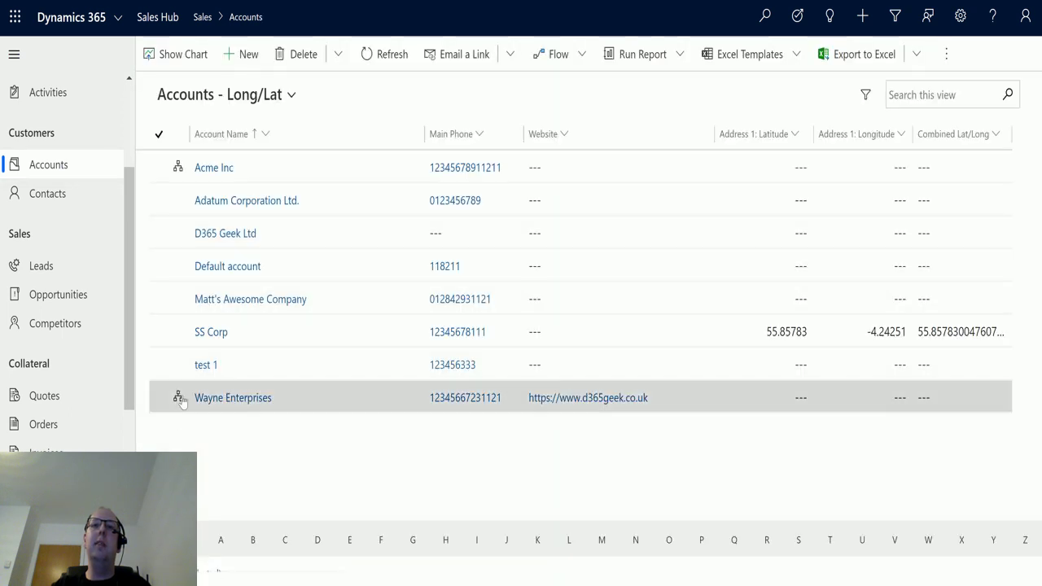